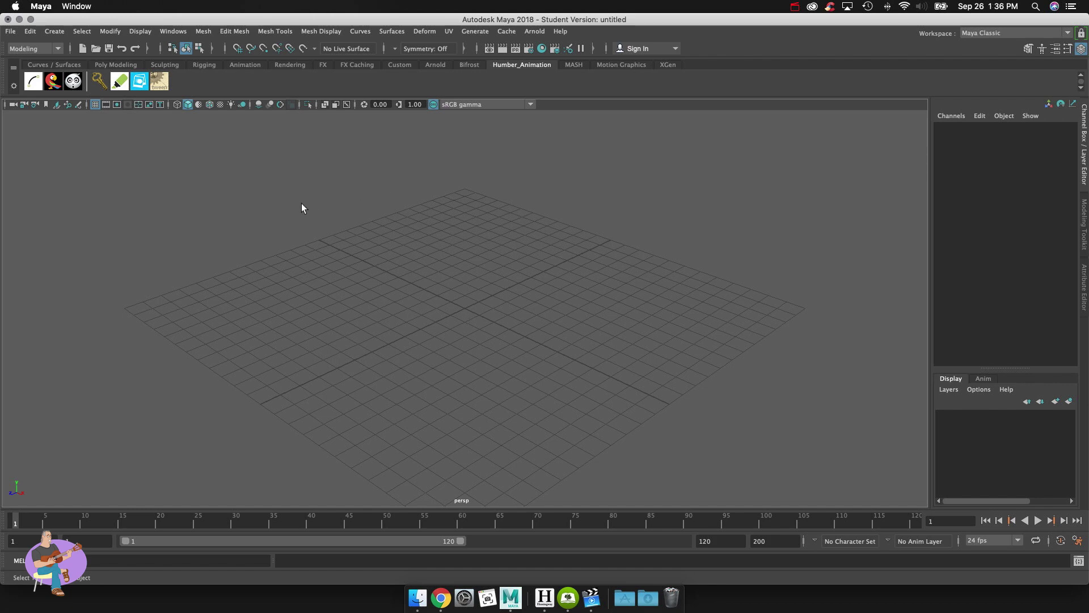
Step: Set the current project to the bonyRig folder on the Desktop
{"action": "left_click", "coordinate": [13, 32]}
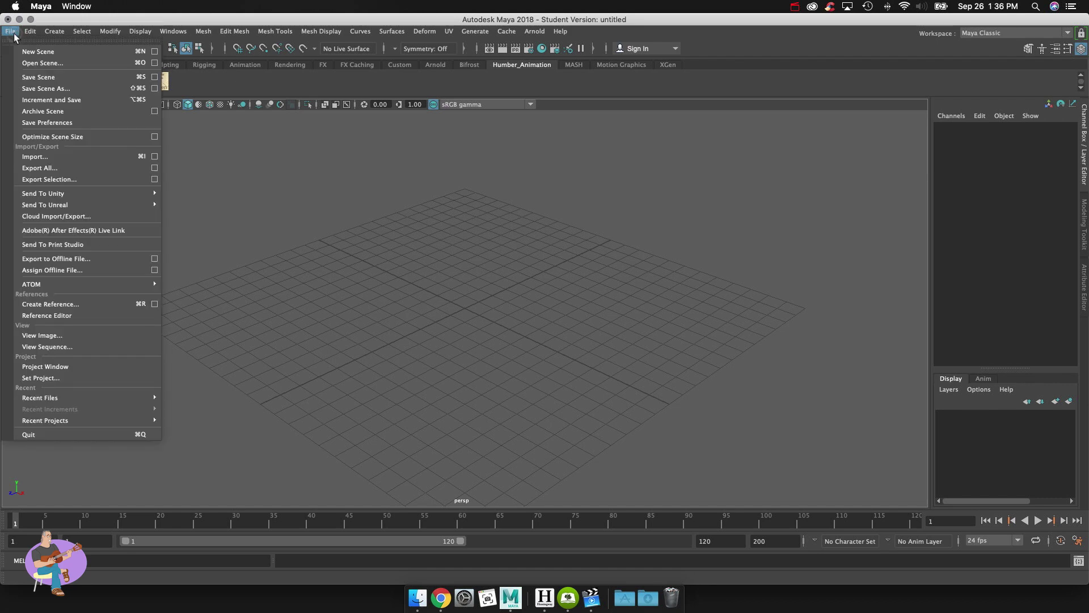
{"action": "left_click", "coordinate": [82, 377]}
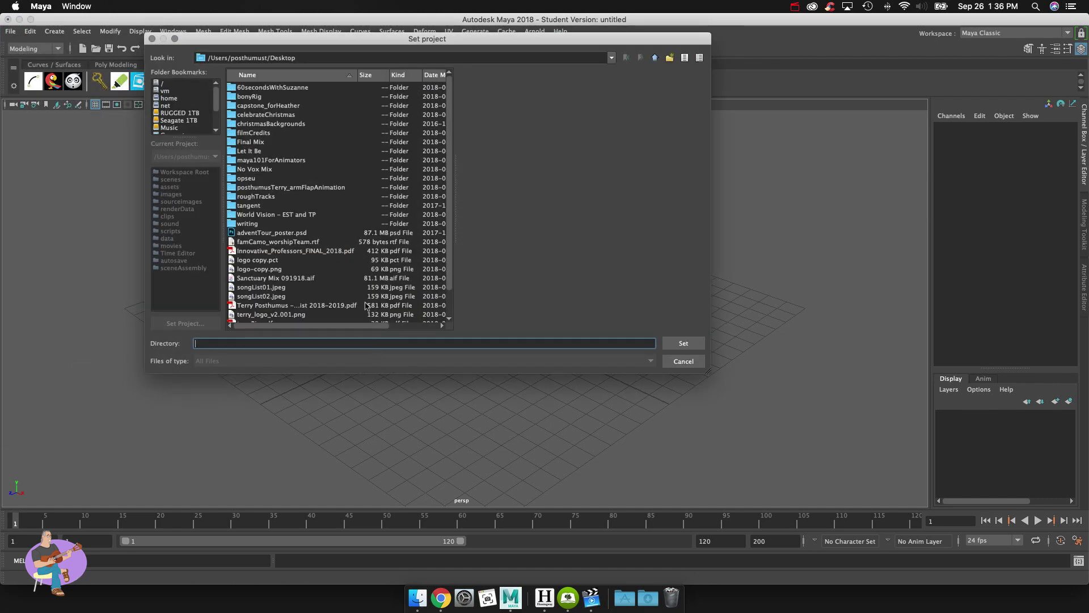
{"action": "left_click", "coordinate": [253, 97]}
{"action": "left_click", "coordinate": [683, 343]}
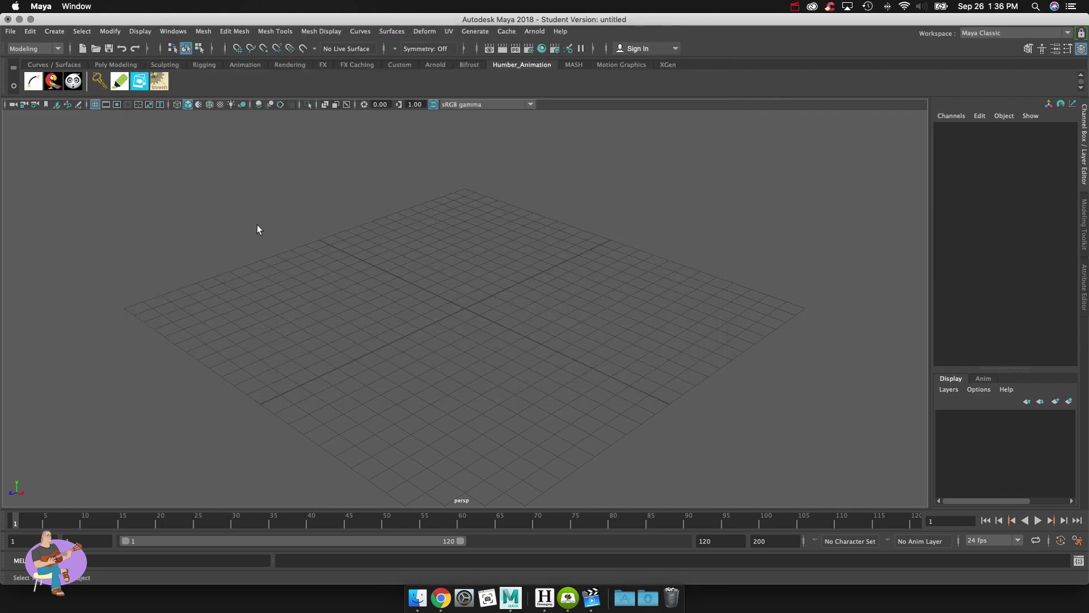
Step: Open the scene Ulimate_Bony_startHere.mb without saving the untitled scene, continuing past the student version notices
{"action": "left_click", "coordinate": [11, 33]}
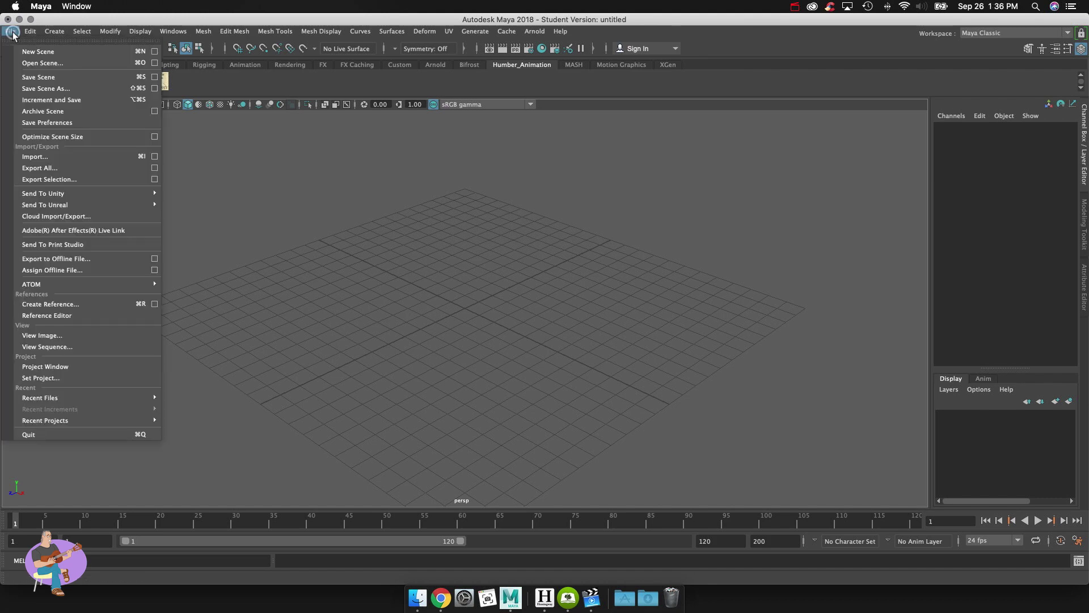
{"action": "left_click", "coordinate": [30, 63]}
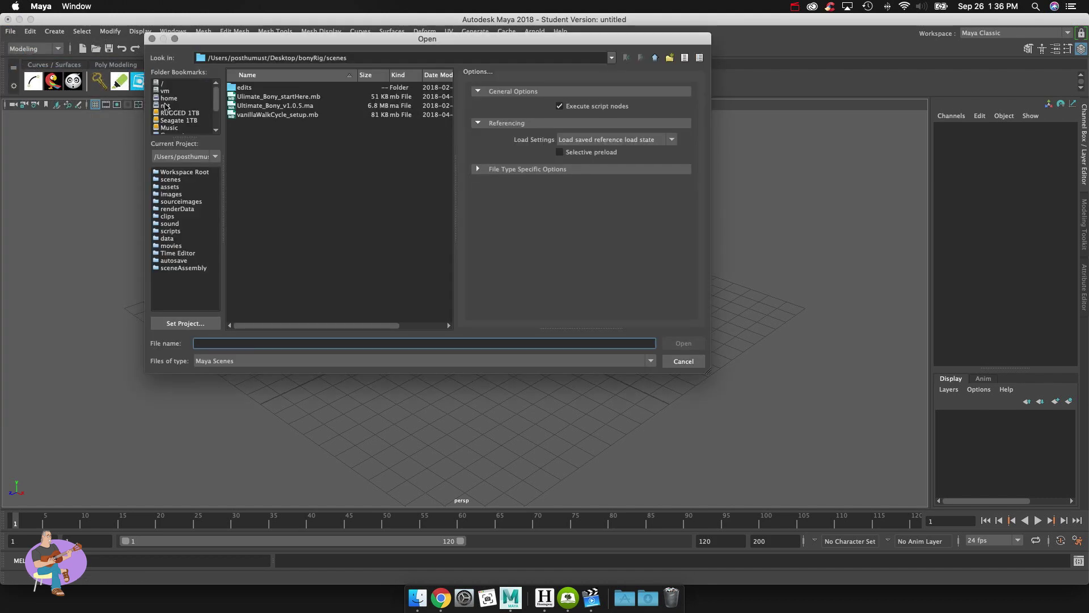
{"action": "left_click", "coordinate": [292, 97]}
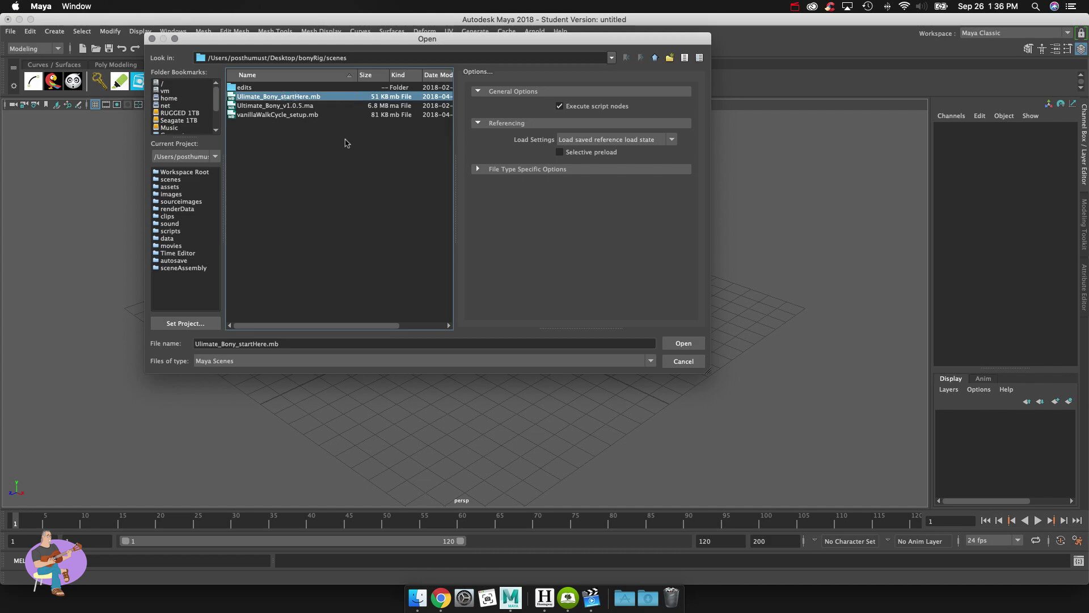
{"action": "left_click", "coordinate": [685, 343]}
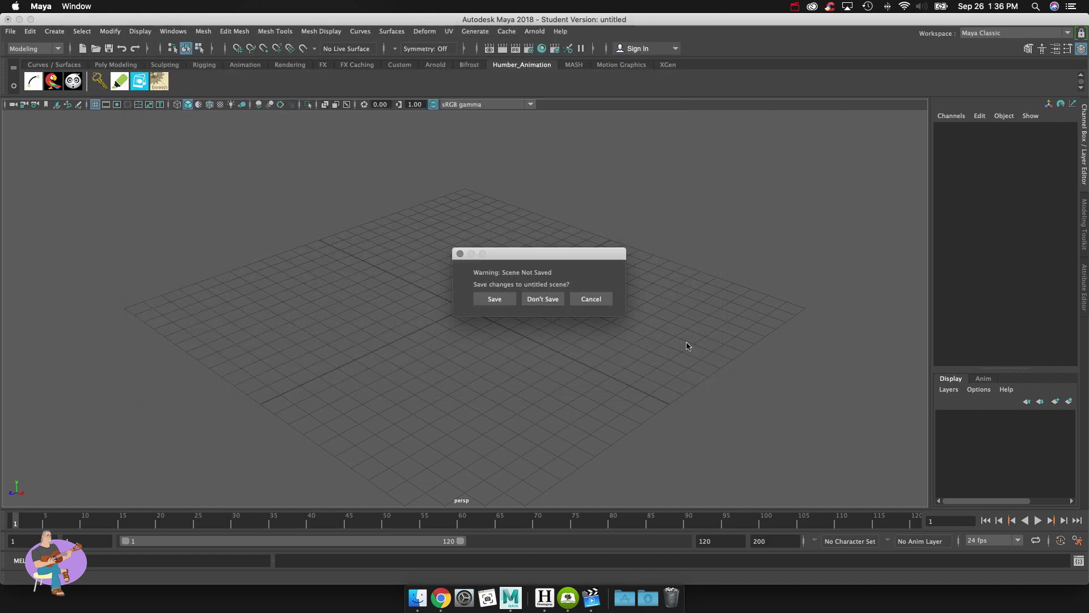
{"action": "left_click", "coordinate": [546, 300]}
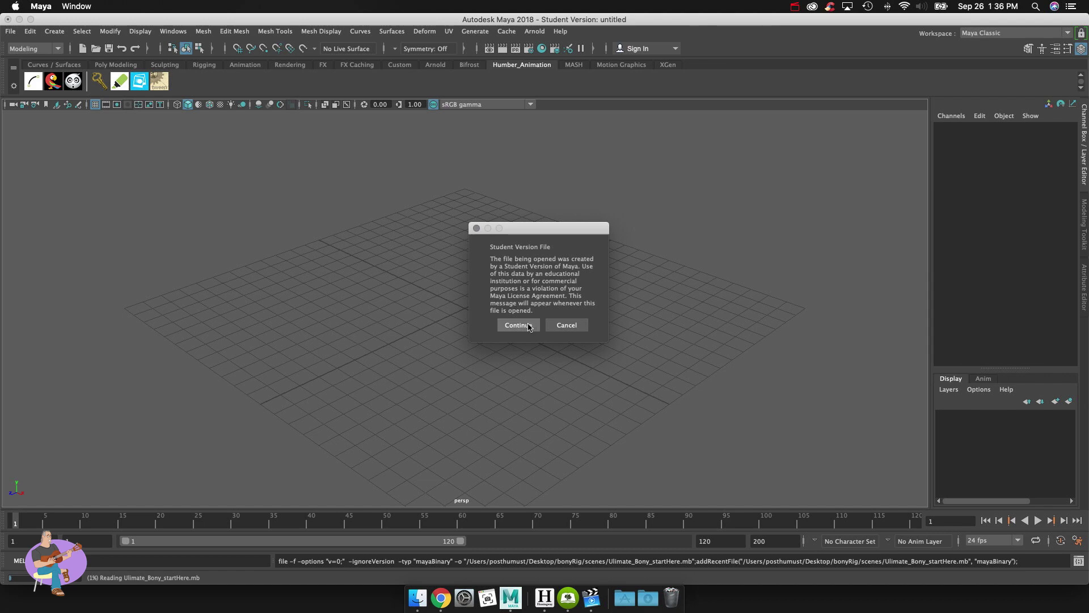
{"action": "left_click", "coordinate": [518, 325]}
{"action": "left_click", "coordinate": [518, 324]}
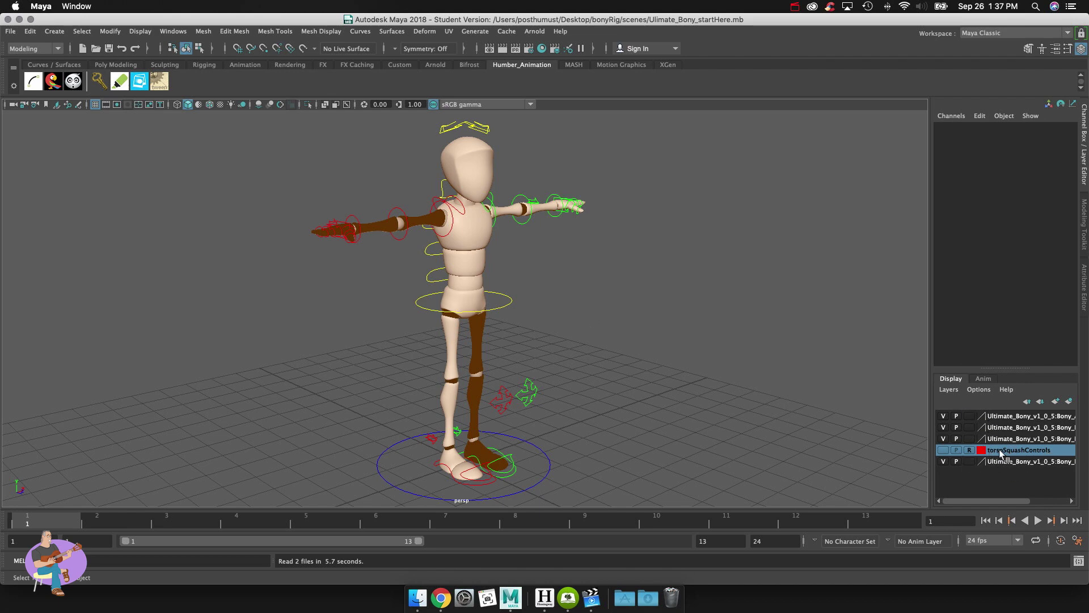
Step: Toggle the visibility of the torsoSquashControls layer on and off, leaving it hidden
{"action": "left_click", "coordinate": [944, 450]}
{"action": "left_click", "coordinate": [944, 450]}
{"action": "left_click", "coordinate": [944, 450]}
{"action": "left_click", "coordinate": [944, 450]}
Step: Select the four arrow-shaped IK/FK switch controls of the arms and legs and create a display layer containing them
{"action": "left_click_drag", "start_coordinate": [392, 366], "coordinate": [462, 379], "text": "alt"}
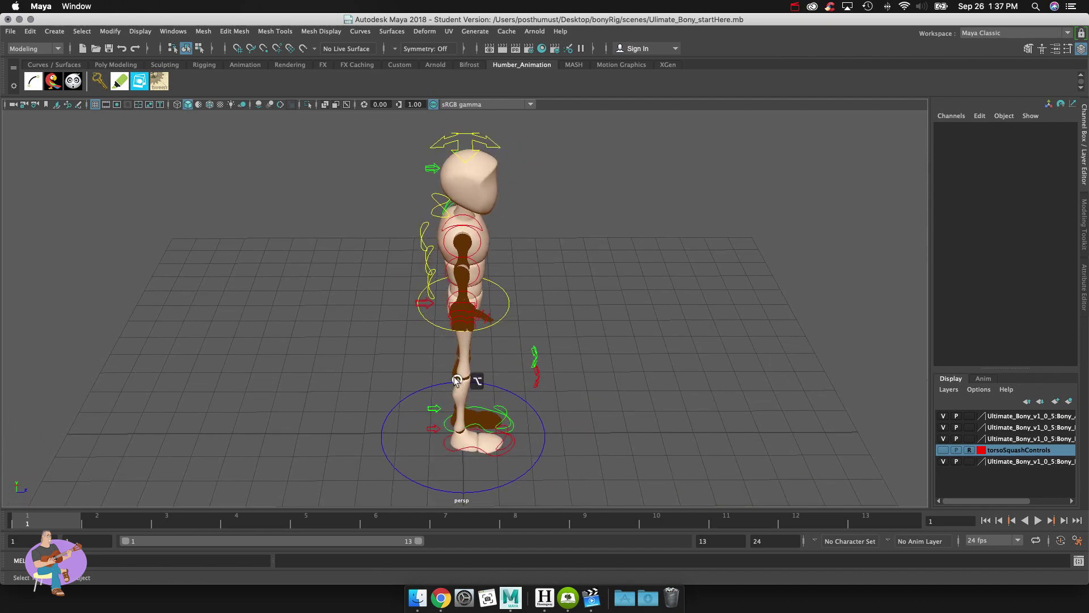
{"action": "left_click", "coordinate": [433, 169]}
{"action": "left_click", "coordinate": [428, 304], "text": "shift"}
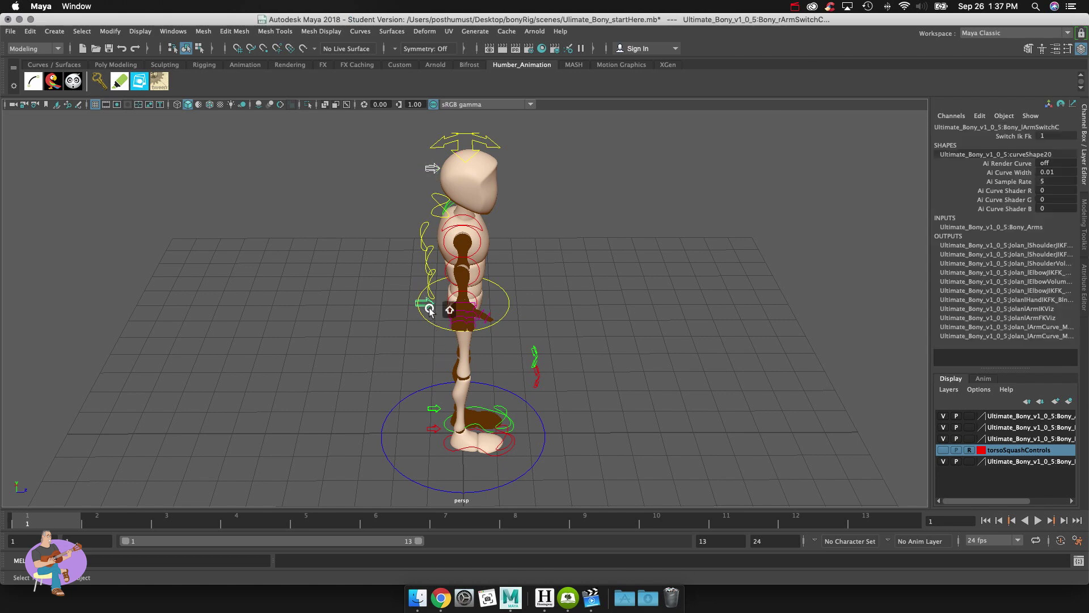
{"action": "left_click", "coordinate": [434, 408], "text": "shift"}
{"action": "left_click", "coordinate": [435, 429], "text": "shift"}
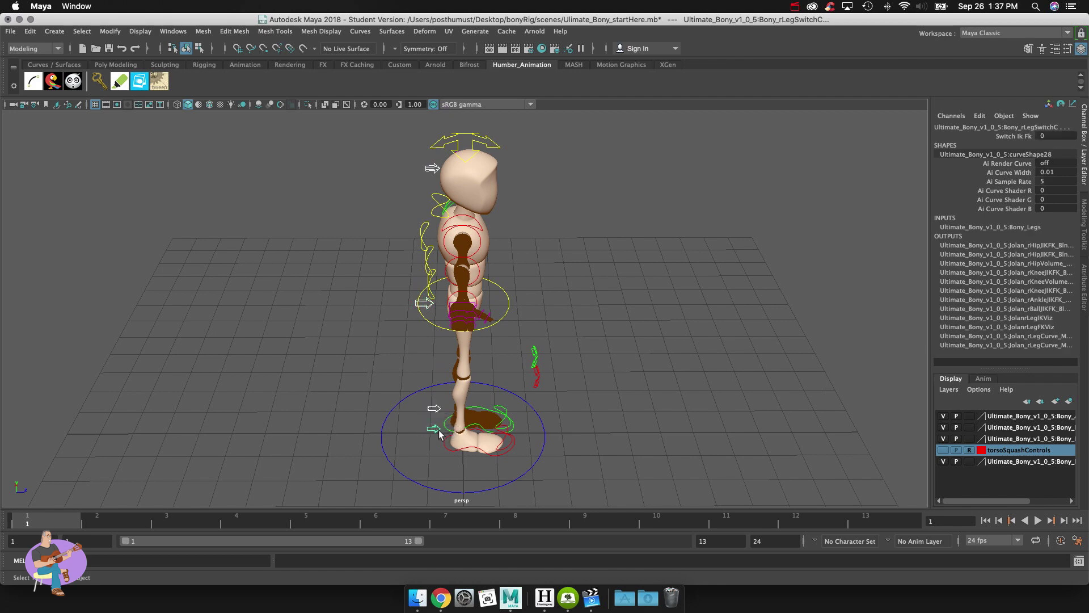
{"action": "left_click", "coordinate": [1069, 401]}
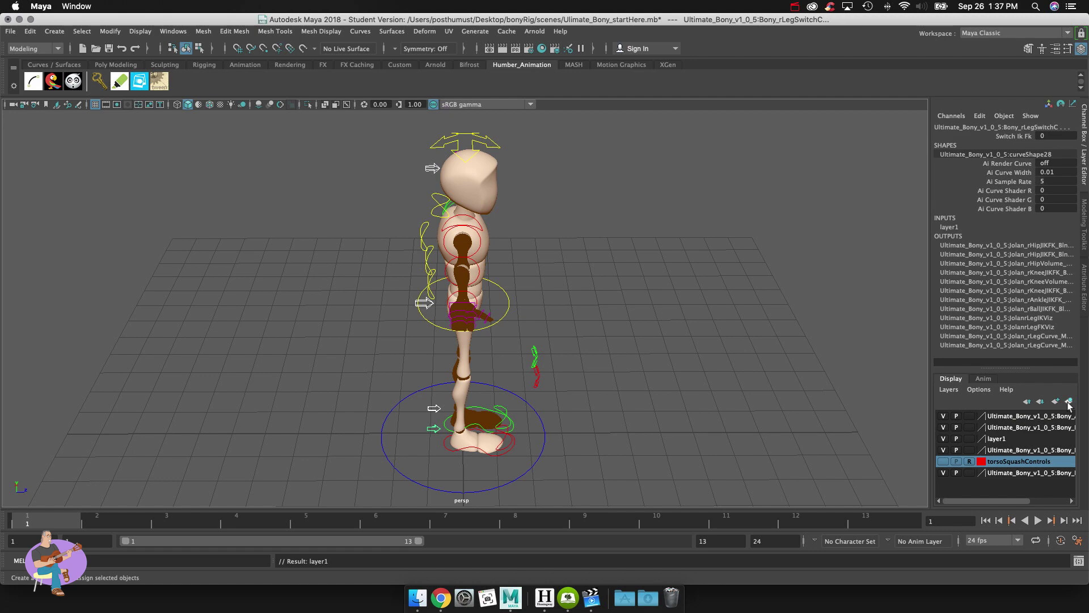
Step: Rename the new display layer ikFk_switch and make it not visible
{"action": "double_click", "coordinate": [996, 440]}
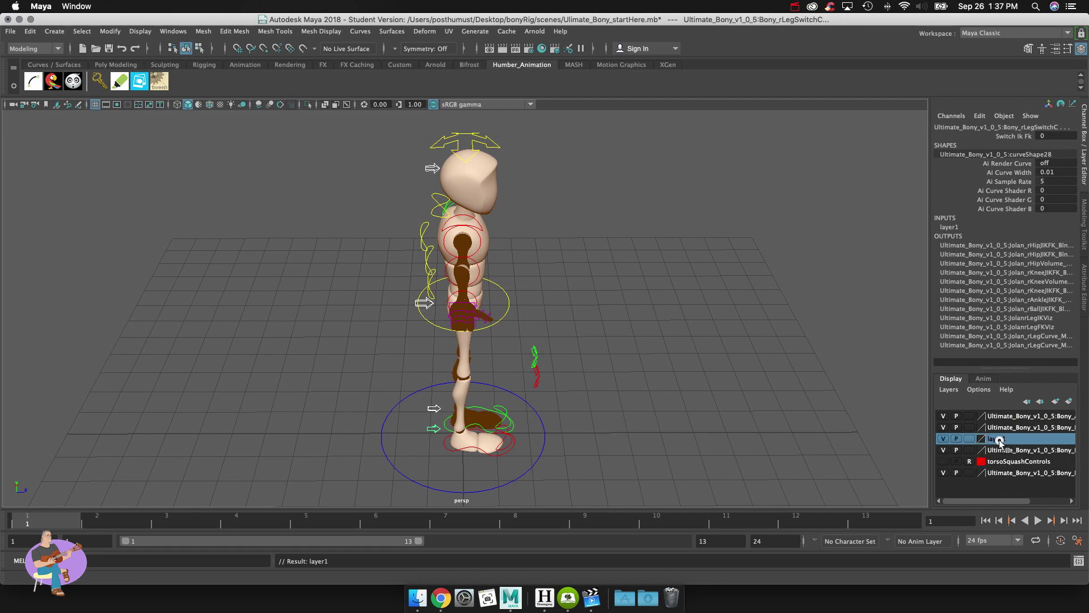
{"action": "left_click", "coordinate": [441, 226]}
{"action": "left_click_drag", "start_coordinate": [441, 226], "coordinate": [406, 227]}
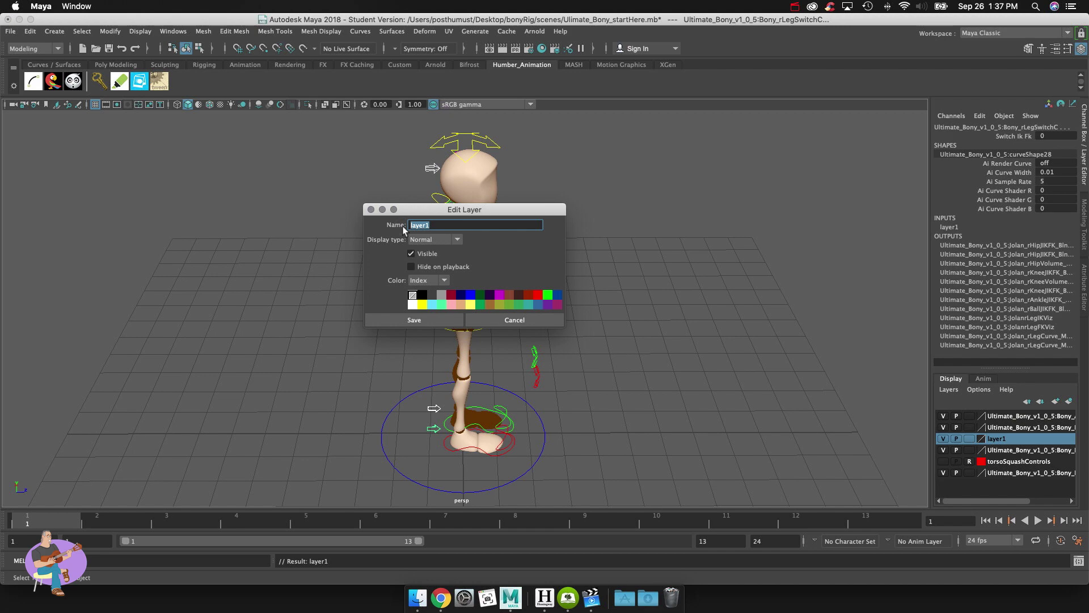
{"action": "type", "text": "ikF"}
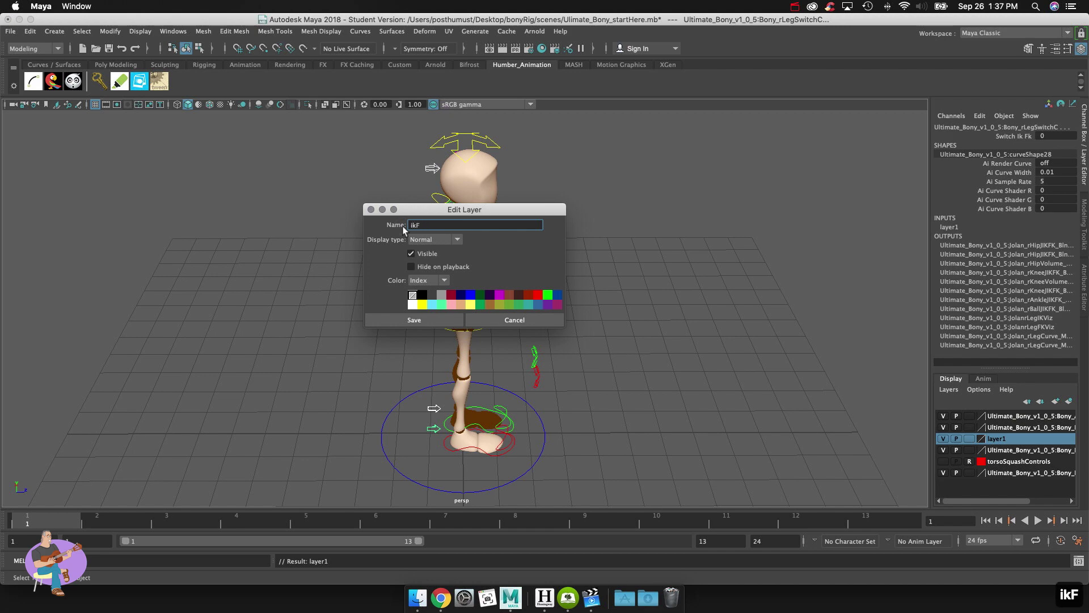
{"action": "type", "text": "k_switch"}
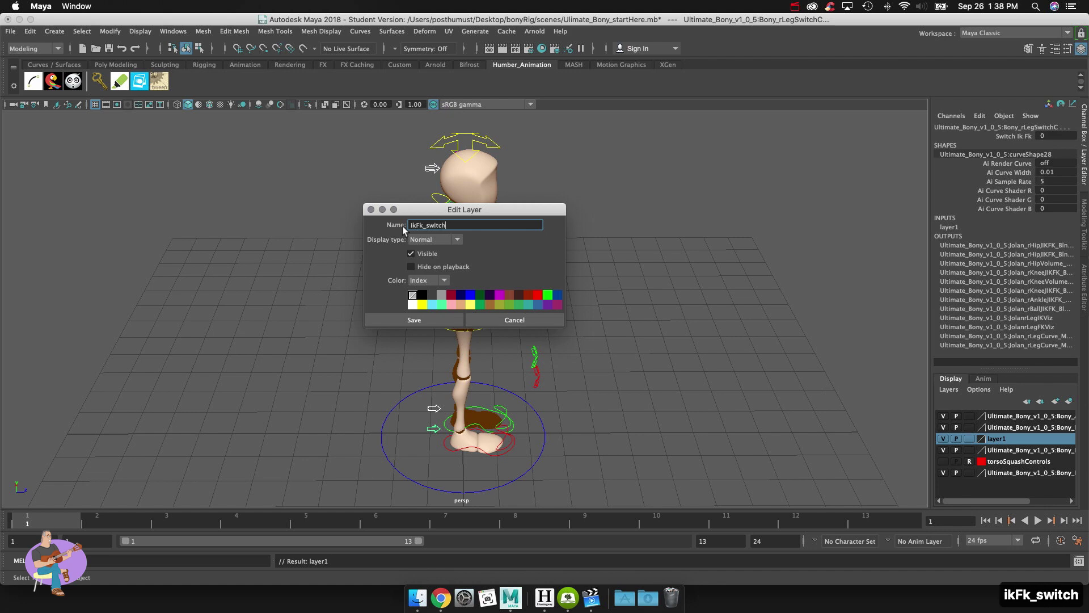
{"action": "left_click", "coordinate": [413, 253]}
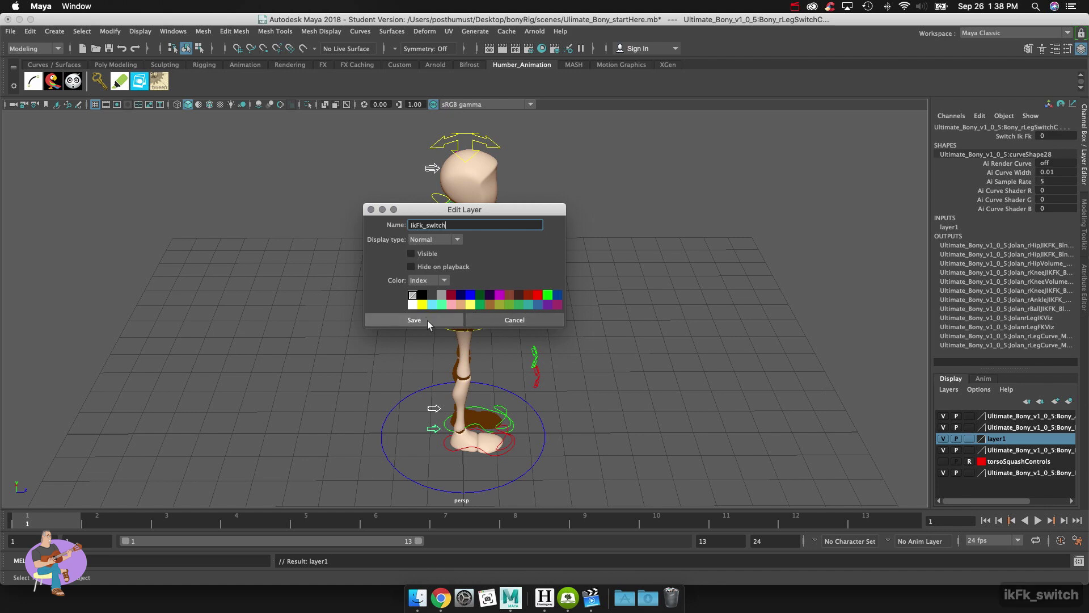
{"action": "left_click", "coordinate": [432, 320]}
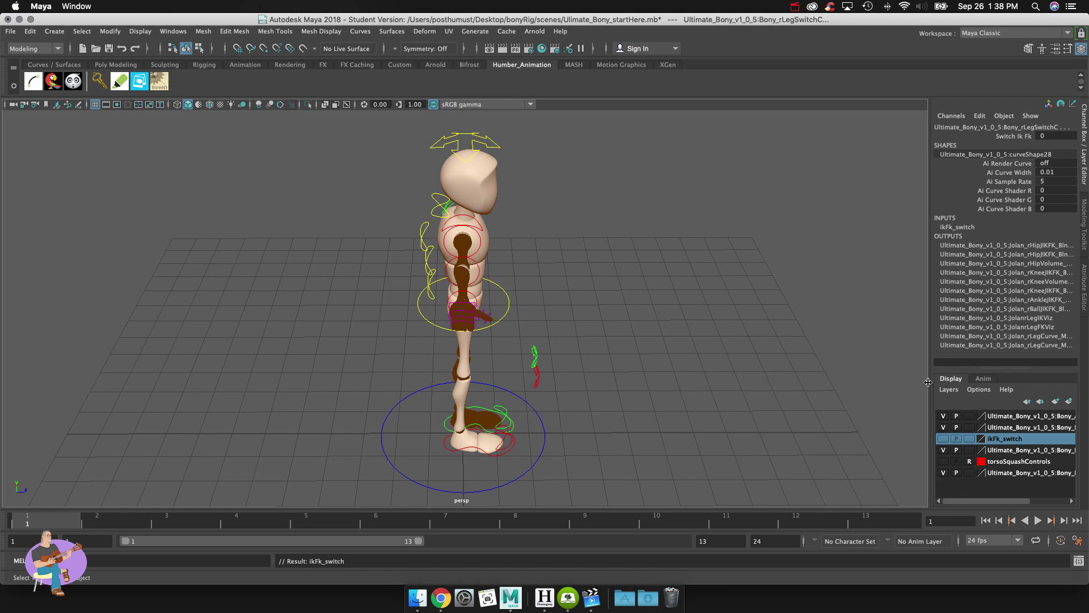
Step: Set the ikFk_switch layer's color to red
{"action": "double_click", "coordinate": [983, 438]}
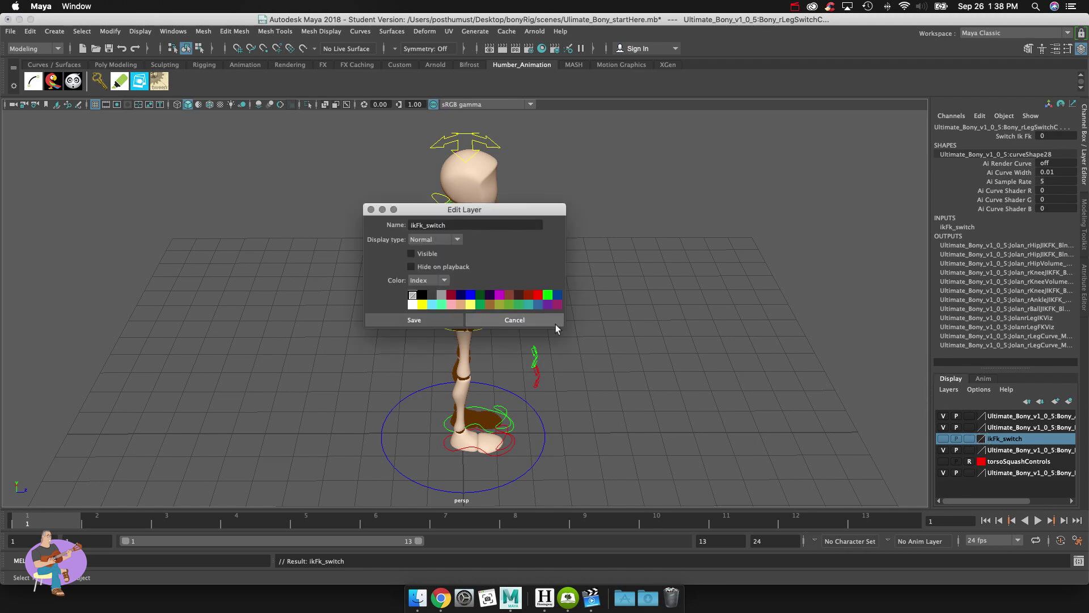
{"action": "left_click", "coordinate": [538, 294]}
{"action": "left_click", "coordinate": [446, 315]}
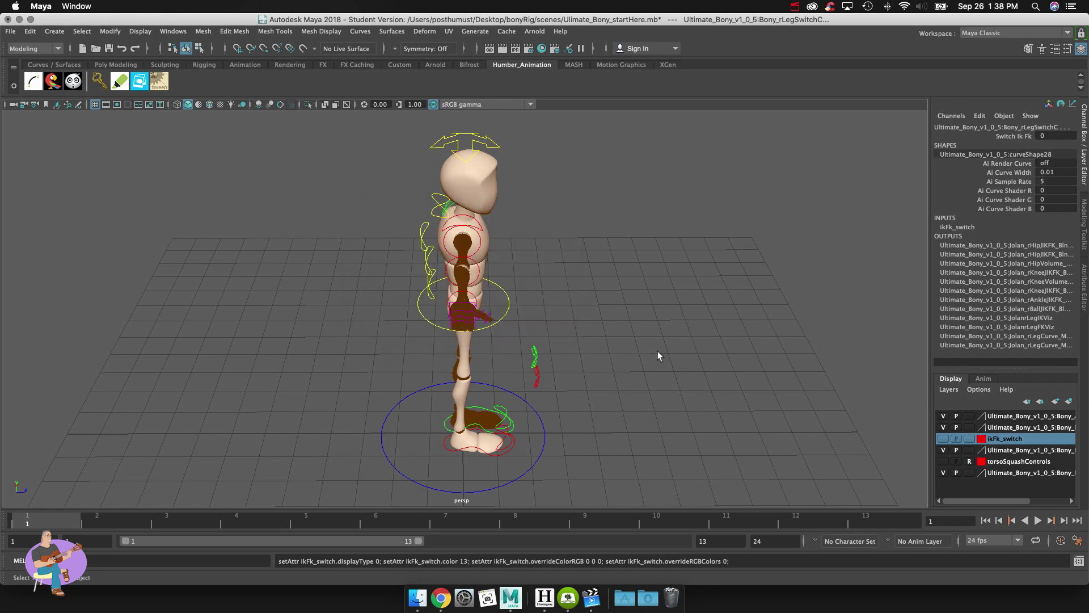
Step: Try moving the whole character with the main control circle around the feet, and undo the moves
{"action": "left_click_drag", "start_coordinate": [647, 363], "coordinate": [486, 342], "text": "alt"}
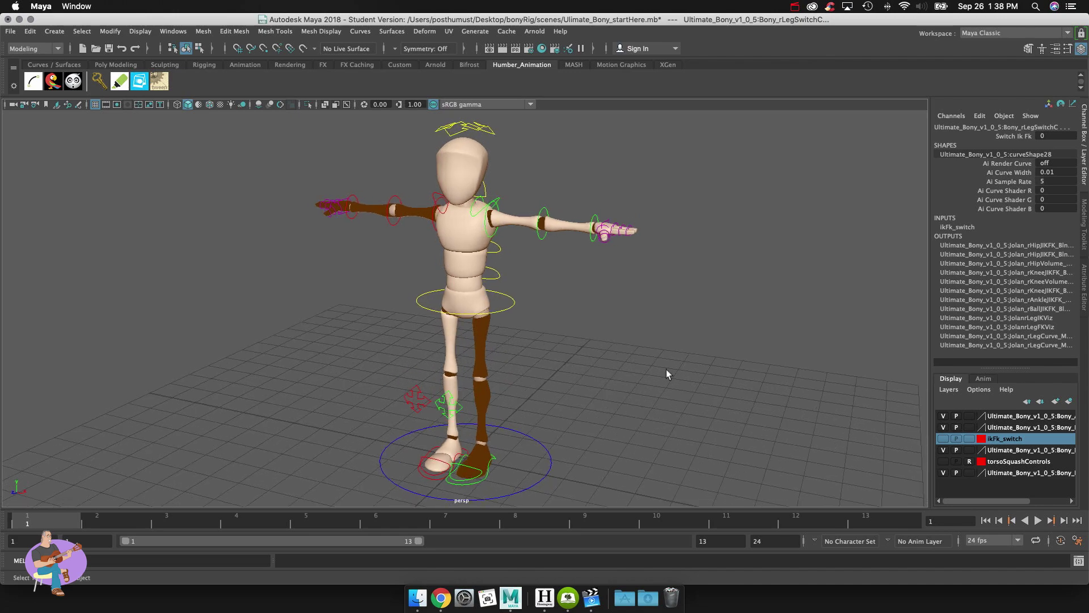
{"action": "right_click_drag", "start_coordinate": [666, 370], "coordinate": [448, 344], "text": "alt"}
{"action": "left_click_drag", "start_coordinate": [515, 420], "coordinate": [517, 420]}
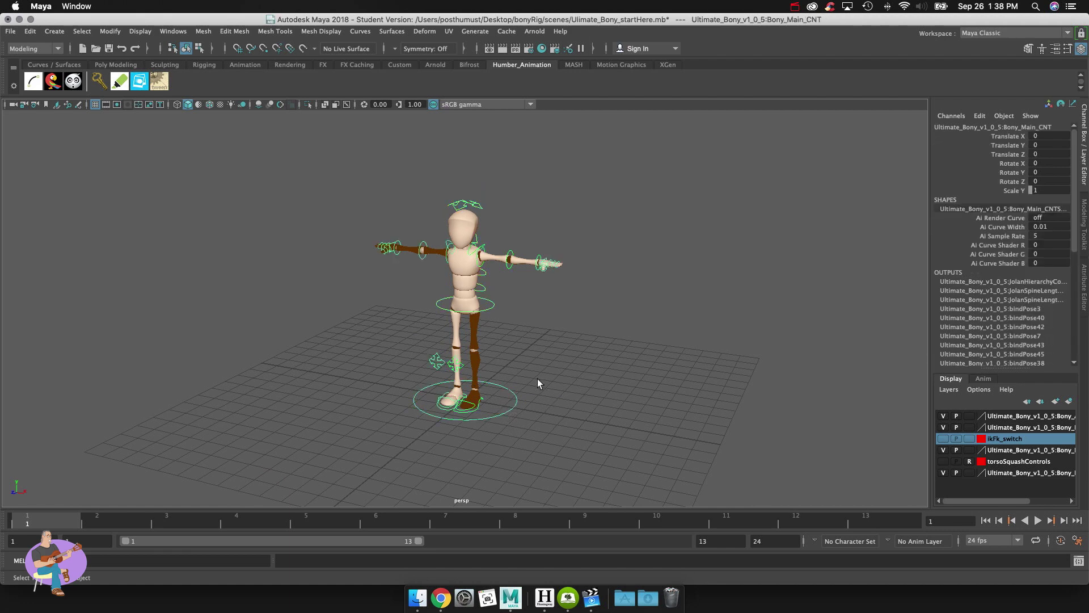
{"action": "key", "text": "w"}
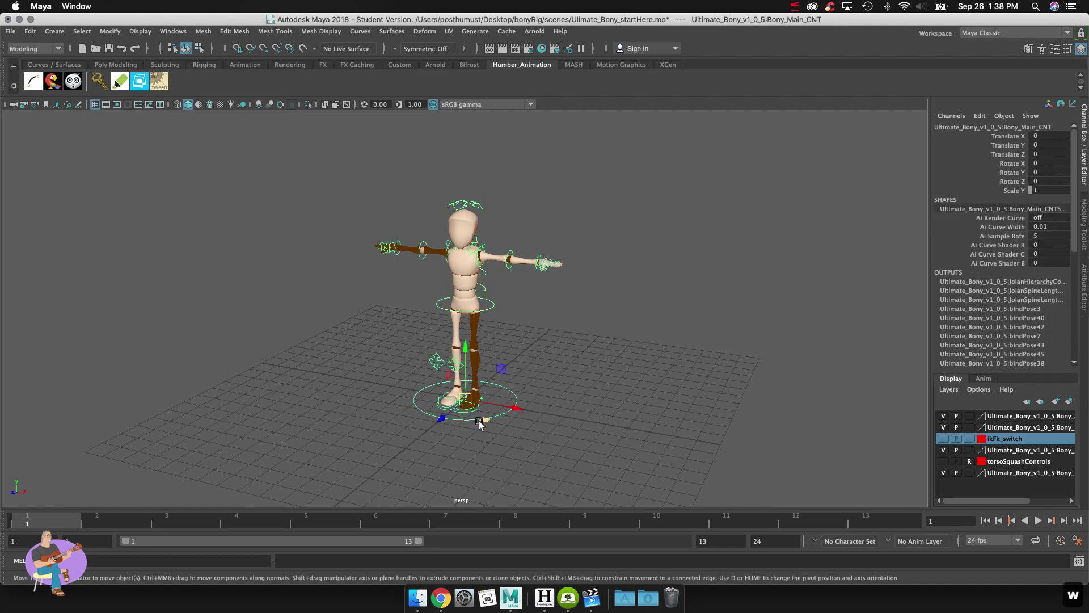
{"action": "left_click_drag", "start_coordinate": [480, 426], "coordinate": [460, 382]}
{"action": "key", "text": "z"}
{"action": "key", "text": "z"}
{"action": "key", "text": "z"}
{"action": "key", "text": "z"}
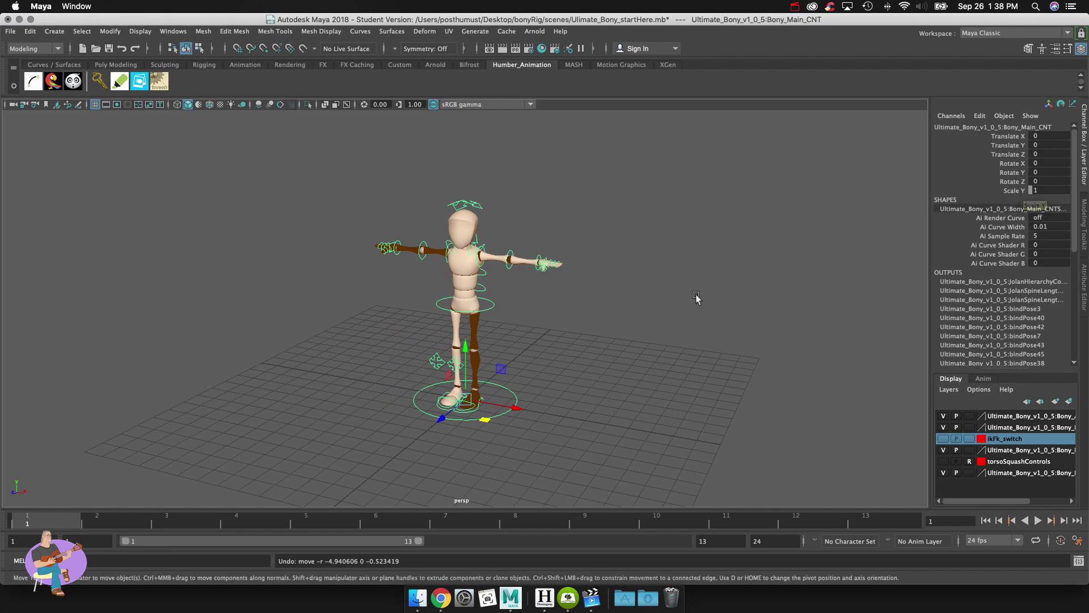
Step: Try moving the root control at the hips vertically, and undo the move
{"action": "left_click", "coordinate": [493, 311]}
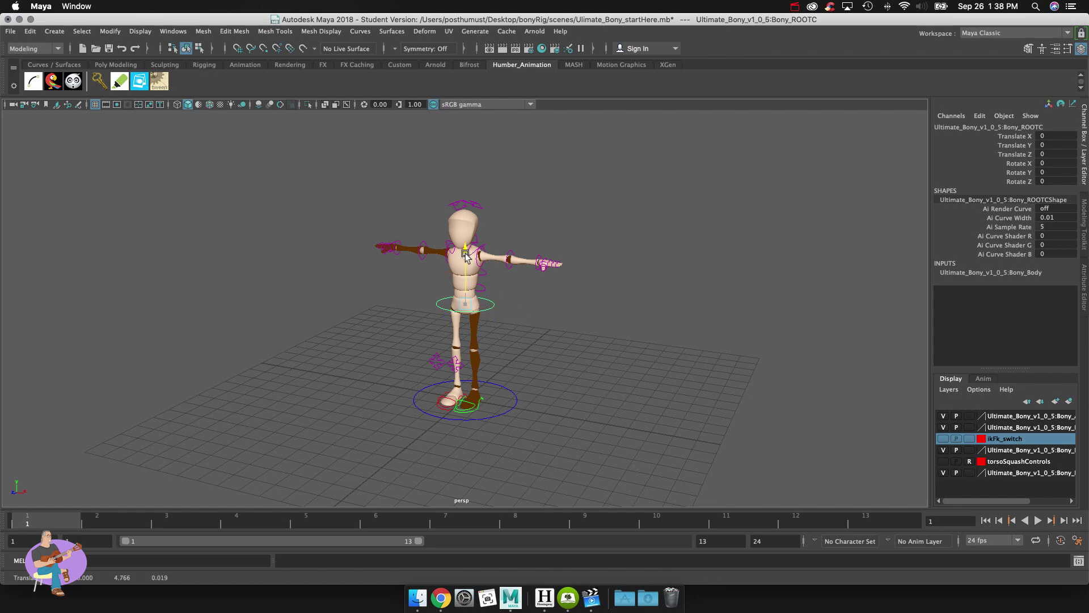
{"action": "mouse_move", "coordinate": [465, 251]}
{"action": "left_mouse_down"}
{"action": "mouse_move", "coordinate": [458, 224]}
{"action": "mouse_move", "coordinate": [459, 271]}
{"action": "mouse_move", "coordinate": [458, 255]}
{"action": "left_mouse_up"}
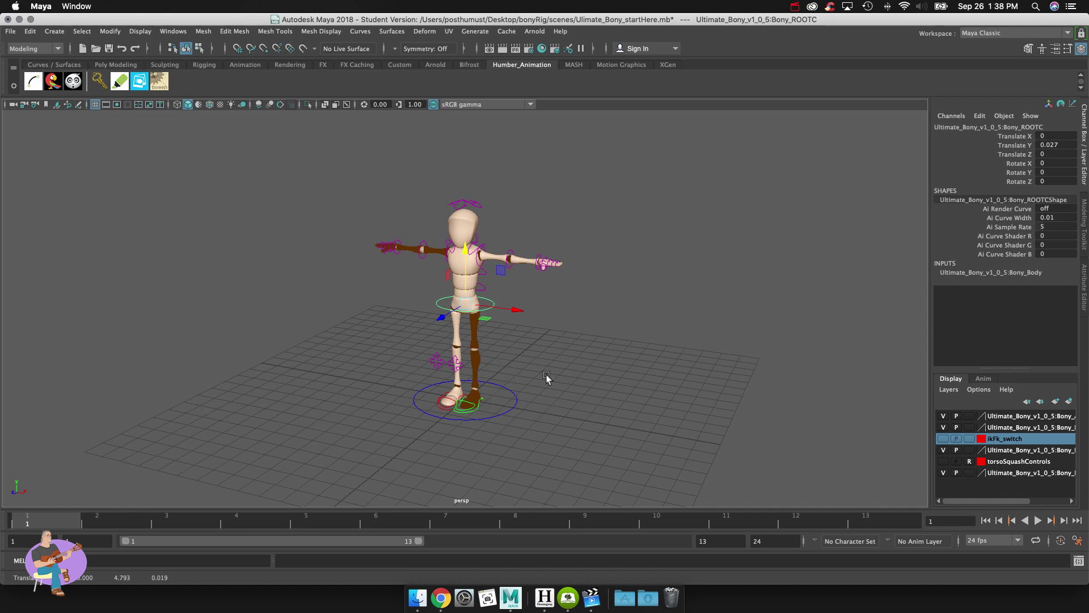
{"action": "key", "text": "ctrl+z"}
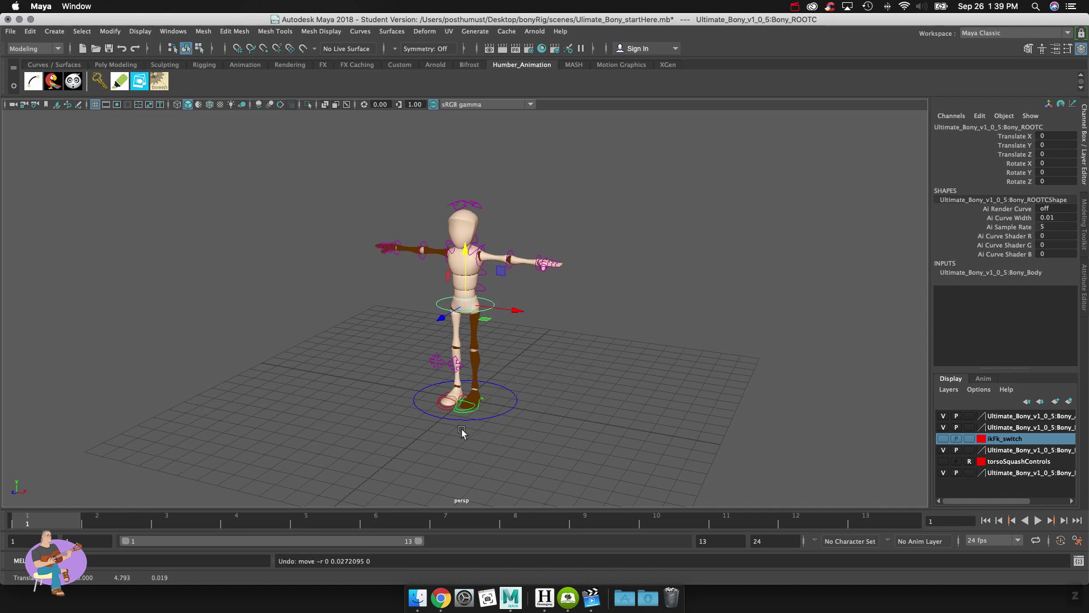
Step: Try the left foot IK control's Heel Ball attribute at about -2.8, and undo the change
{"action": "right_click_drag", "start_coordinate": [448, 429], "coordinate": [675, 333], "text": "alt"}
{"action": "middle_click_drag", "start_coordinate": [676, 333], "coordinate": [679, 225], "text": "alt"}
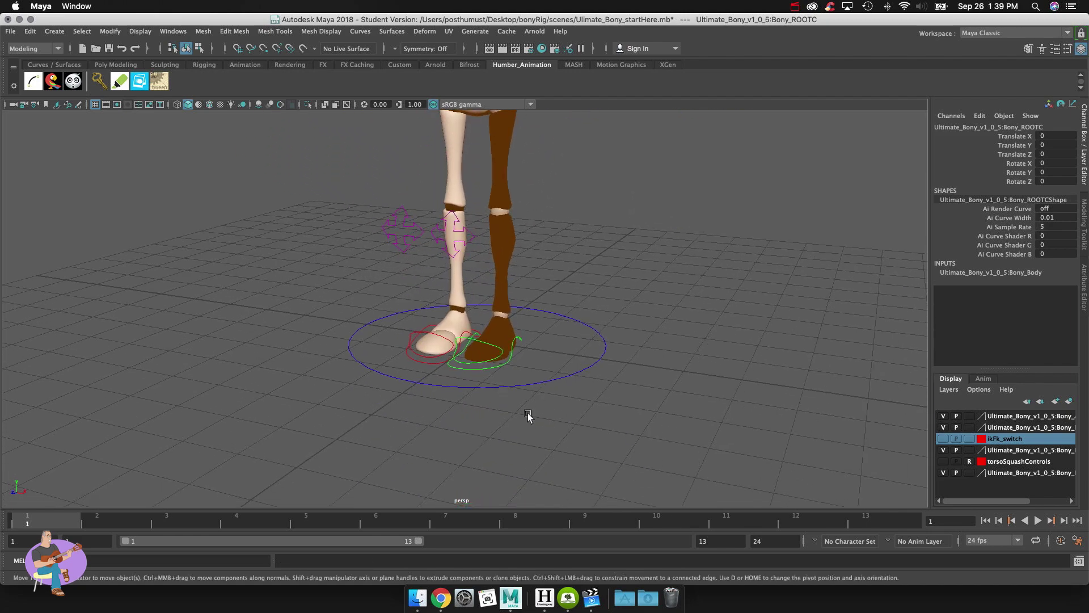
{"action": "left_click_drag", "start_coordinate": [534, 431], "coordinate": [536, 377], "text": "alt"}
{"action": "left_click", "coordinate": [539, 339]}
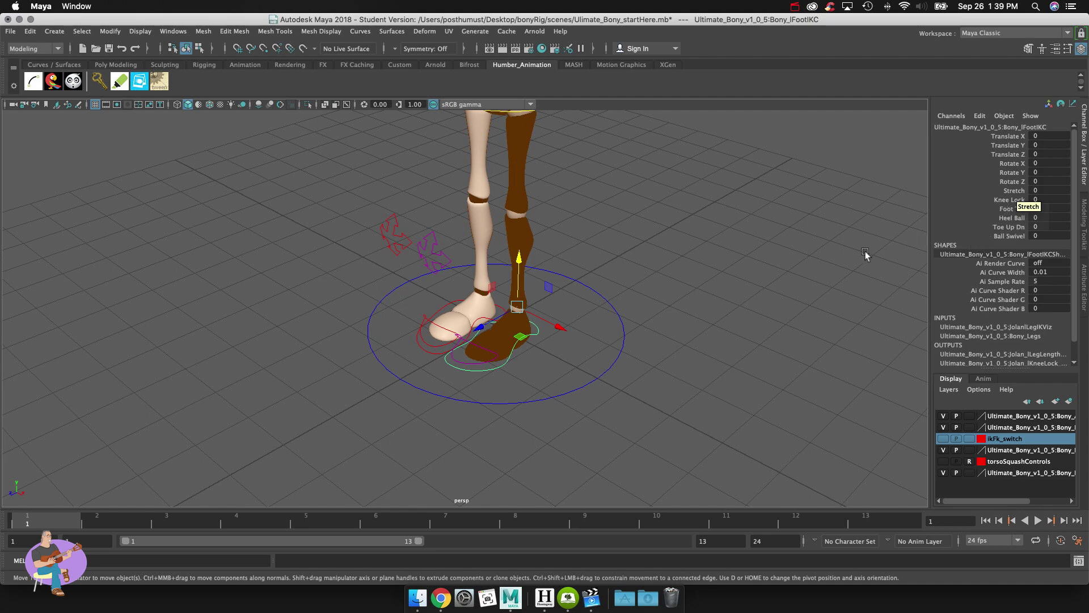
{"action": "left_click", "coordinate": [1007, 219]}
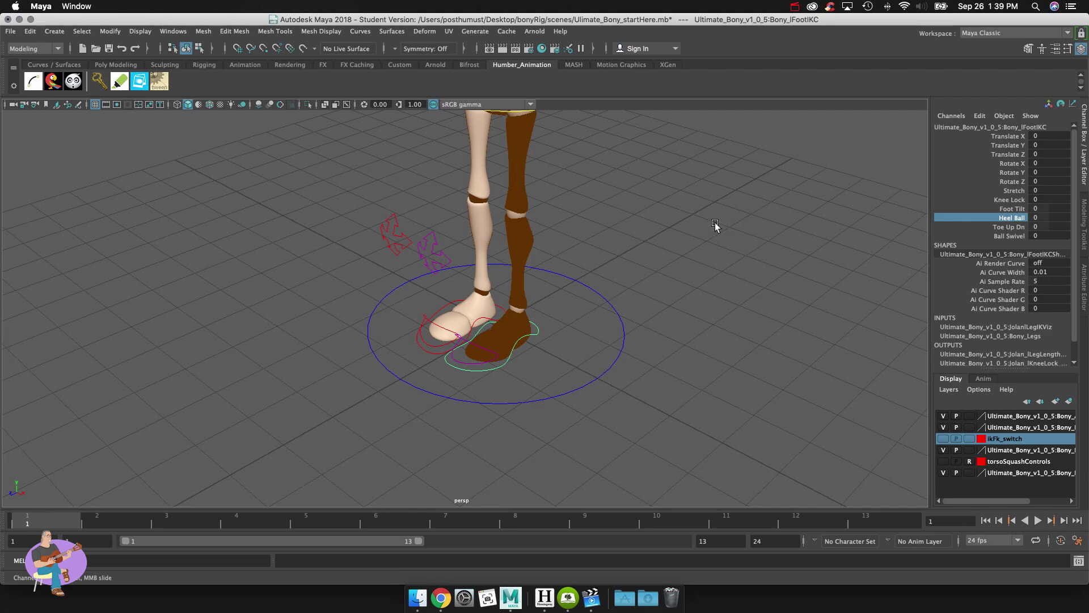
{"action": "mouse_move", "coordinate": [709, 224]}
{"action": "middle_mouse_down"}
{"action": "mouse_move", "coordinate": [690, 224]}
{"action": "mouse_move", "coordinate": [727, 226]}
{"action": "mouse_move", "coordinate": [692, 226]}
{"action": "middle_mouse_up"}
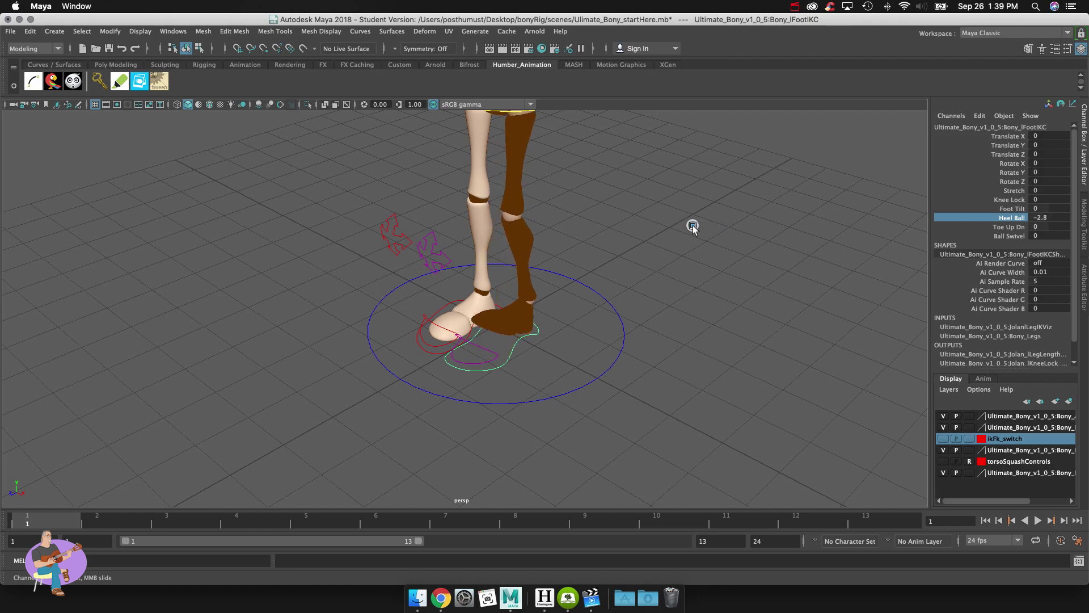
{"action": "key", "text": "z"}
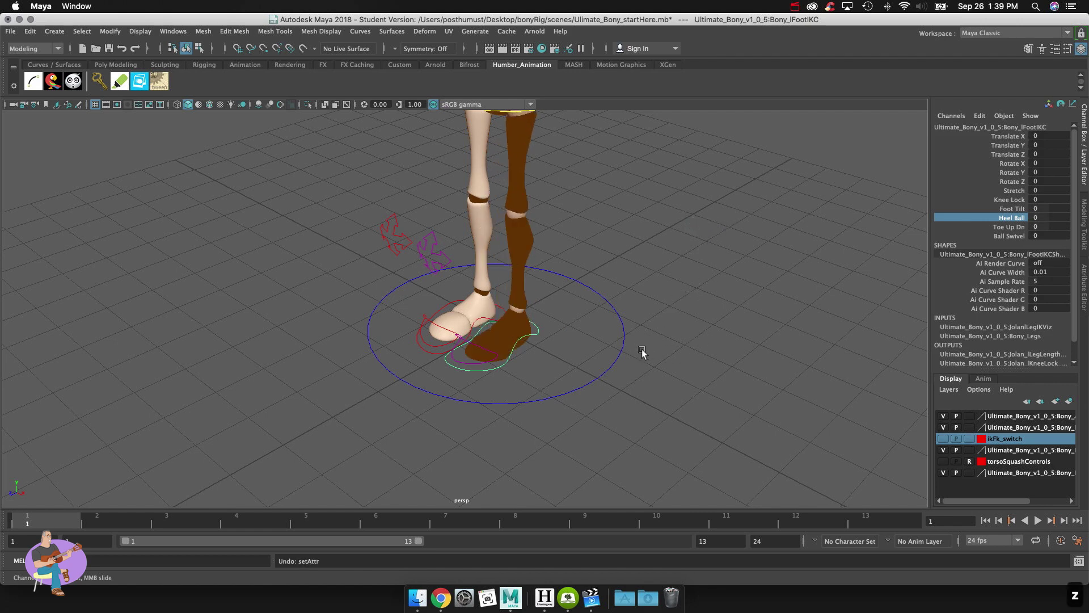
Step: Try lifting the left foot with its IK control, and undo the move
{"action": "key", "text": "w"}
{"action": "middle_click_drag", "start_coordinate": [492, 288], "coordinate": [491, 236]}
{"action": "key", "text": "z"}
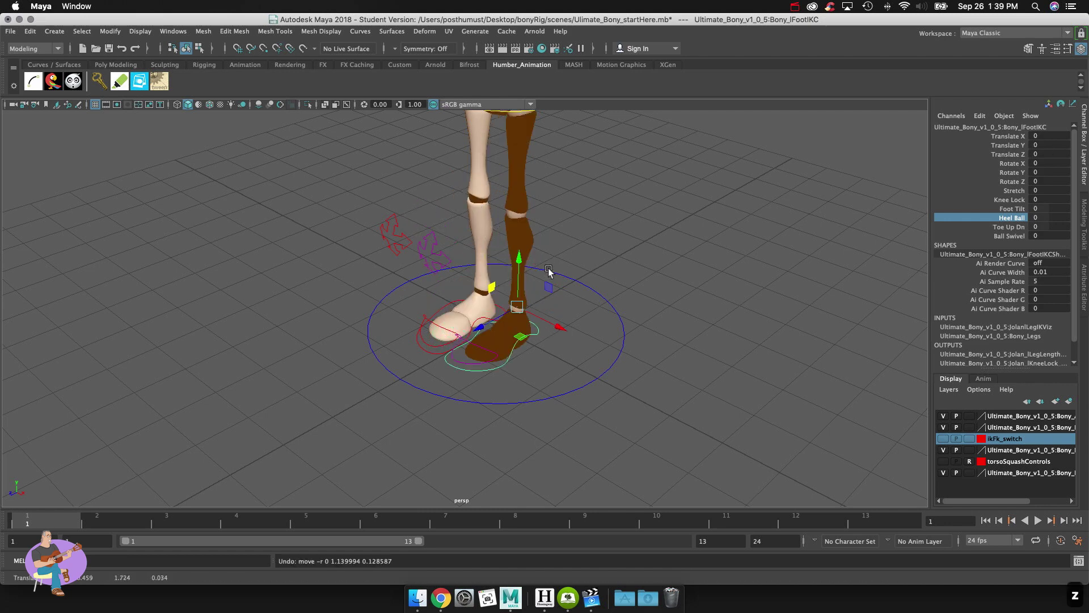
Step: Rotate the left foot IK control to about 44 degrees in Y
{"action": "key", "text": "e"}
{"action": "left_click_drag", "start_coordinate": [530, 326], "coordinate": [559, 329]}
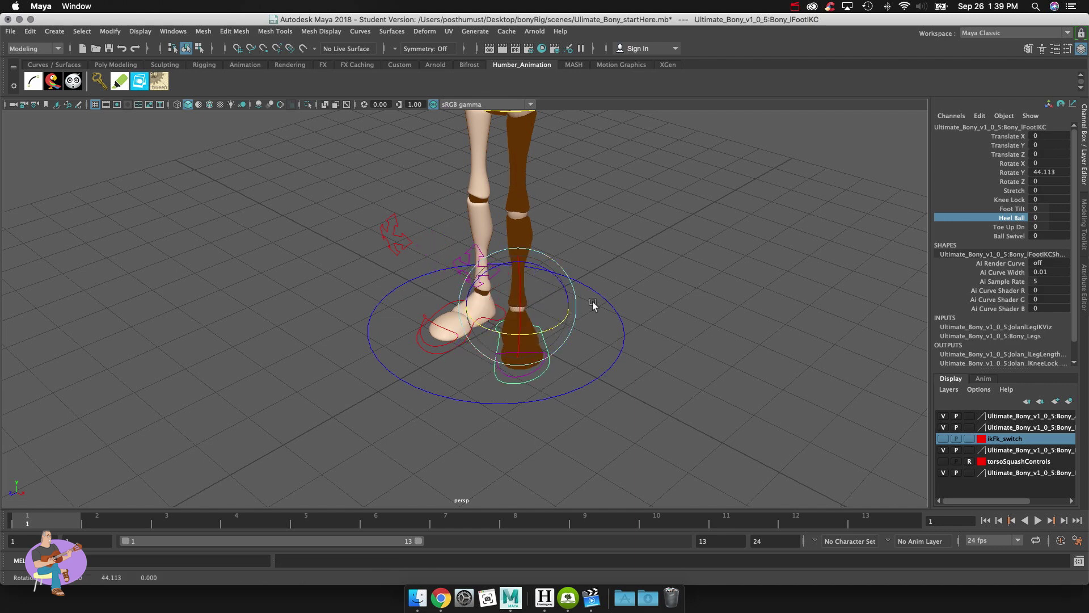
Step: Undo the left foot control's rotation, and try rotating the left toe IK control about 29 degrees in X before undoing that too
{"action": "key", "text": "z"}
{"action": "left_click", "coordinate": [460, 361]}
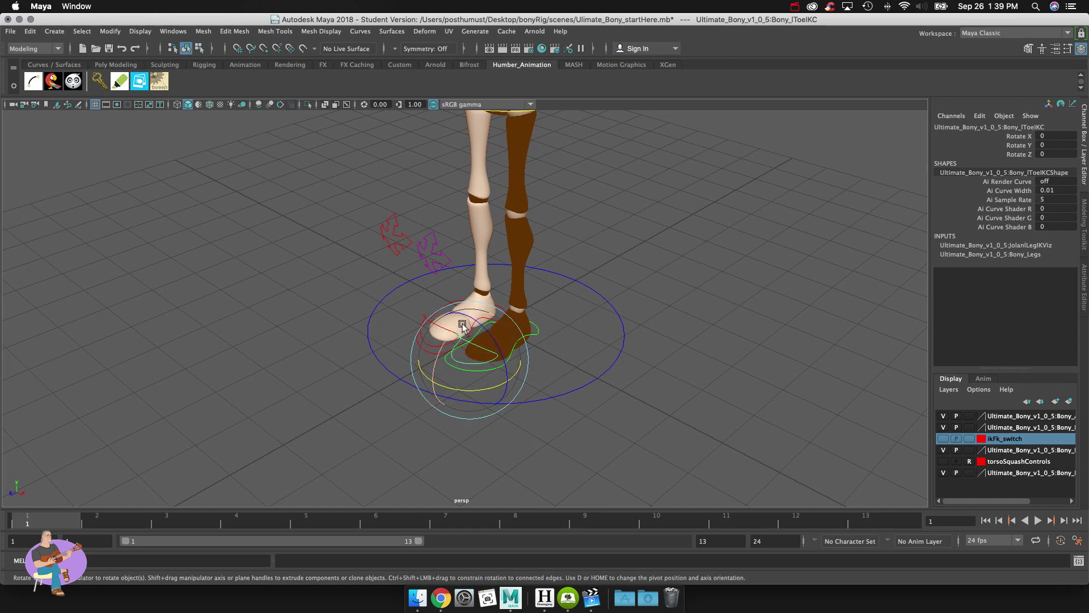
{"action": "left_click_drag", "start_coordinate": [463, 326], "coordinate": [435, 338]}
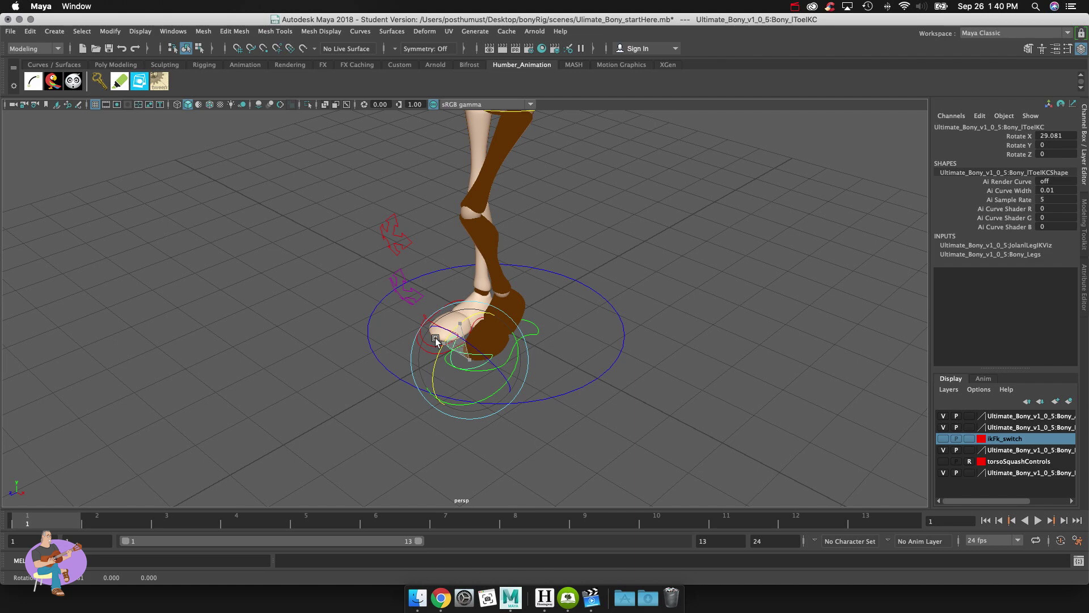
{"action": "left_click_drag", "start_coordinate": [434, 338], "coordinate": [435, 338]}
{"action": "key", "text": "z"}
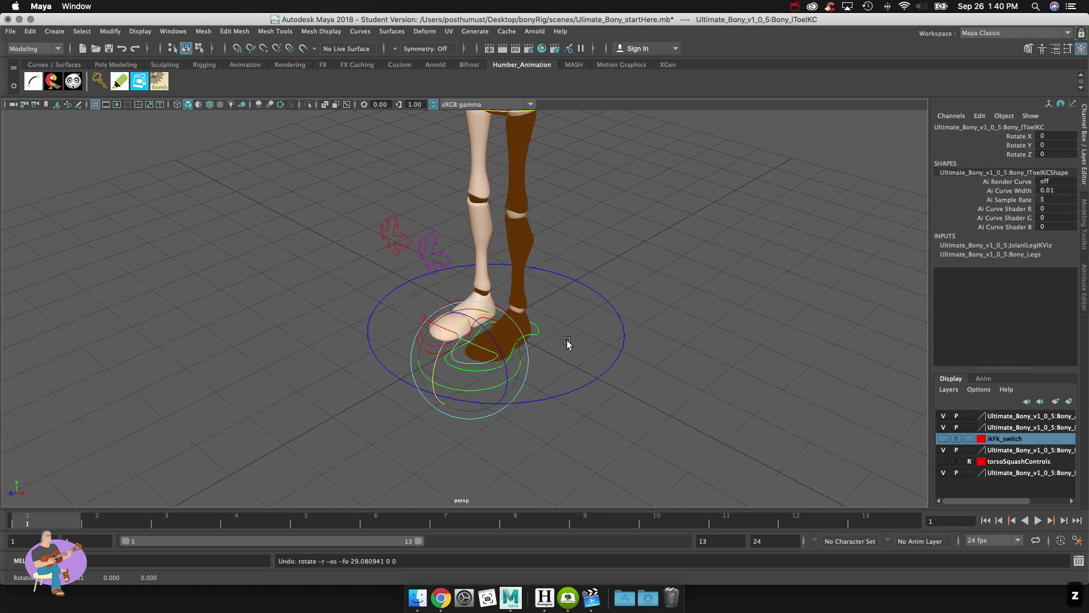
Step: Try moving the left knee IK control sideways in X, and undo the move
{"action": "left_click", "coordinate": [367, 248]}
{"action": "left_click_drag", "start_coordinate": [380, 214], "coordinate": [446, 258]}
{"action": "left_click", "coordinate": [608, 243]}
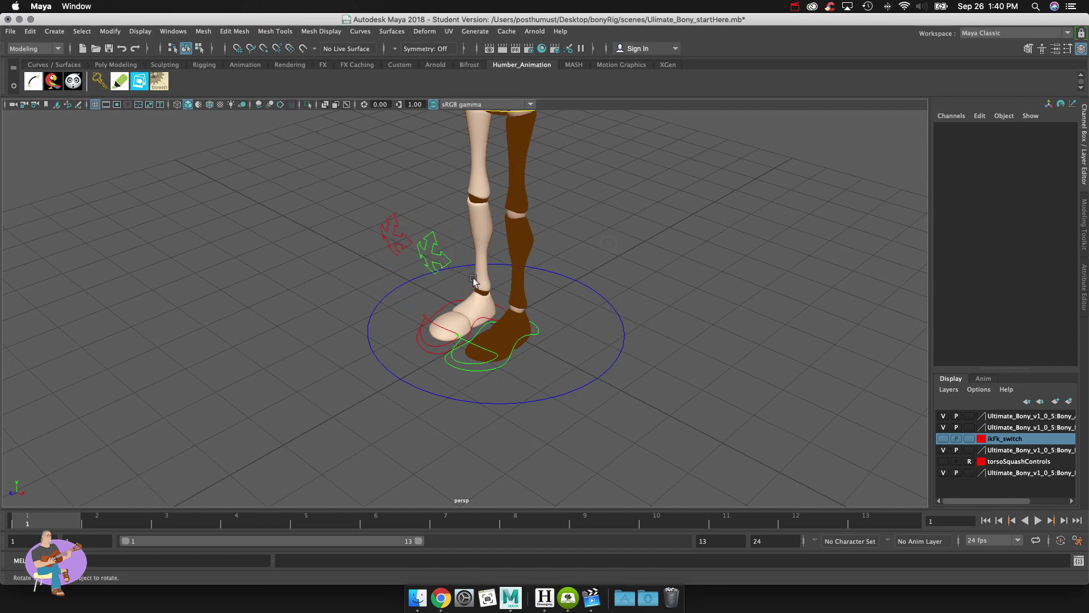
{"action": "left_click", "coordinate": [445, 254]}
{"action": "key", "text": "w"}
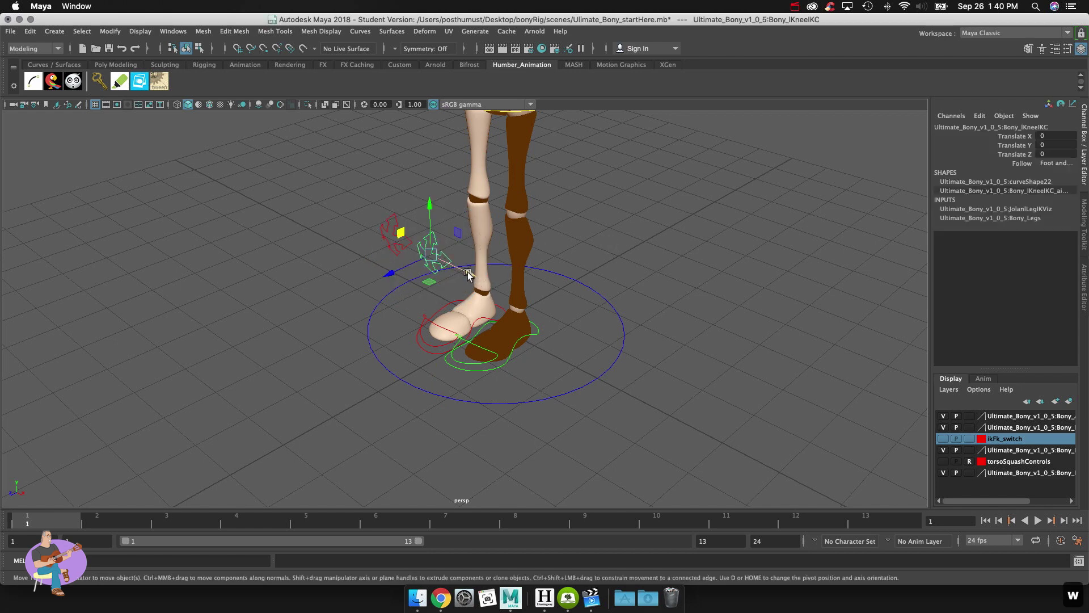
{"action": "left_click_drag", "start_coordinate": [468, 275], "coordinate": [548, 280]}
{"action": "key", "text": "z"}
{"action": "key", "text": "z"}
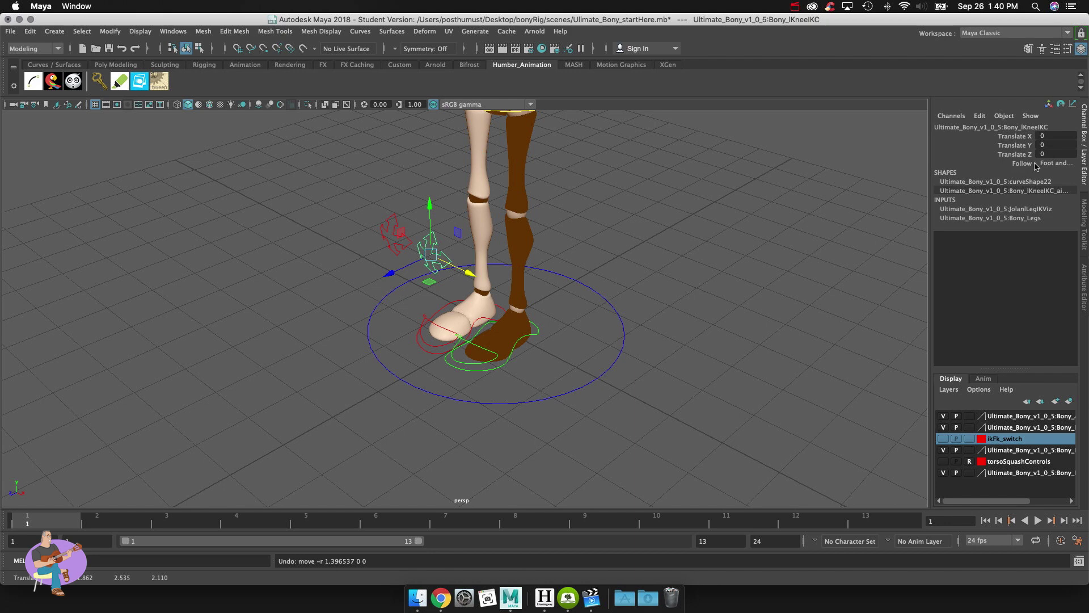
Step: Examine the Follow options available for the left knee IK control
{"action": "left_click", "coordinate": [1061, 164]}
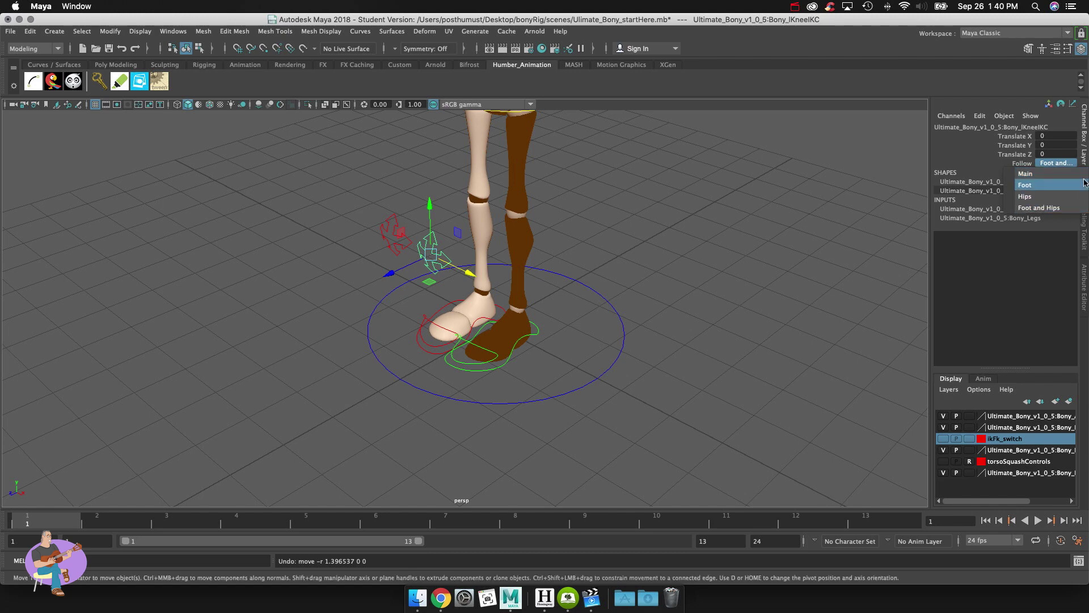
{"action": "left_click", "coordinate": [795, 215]}
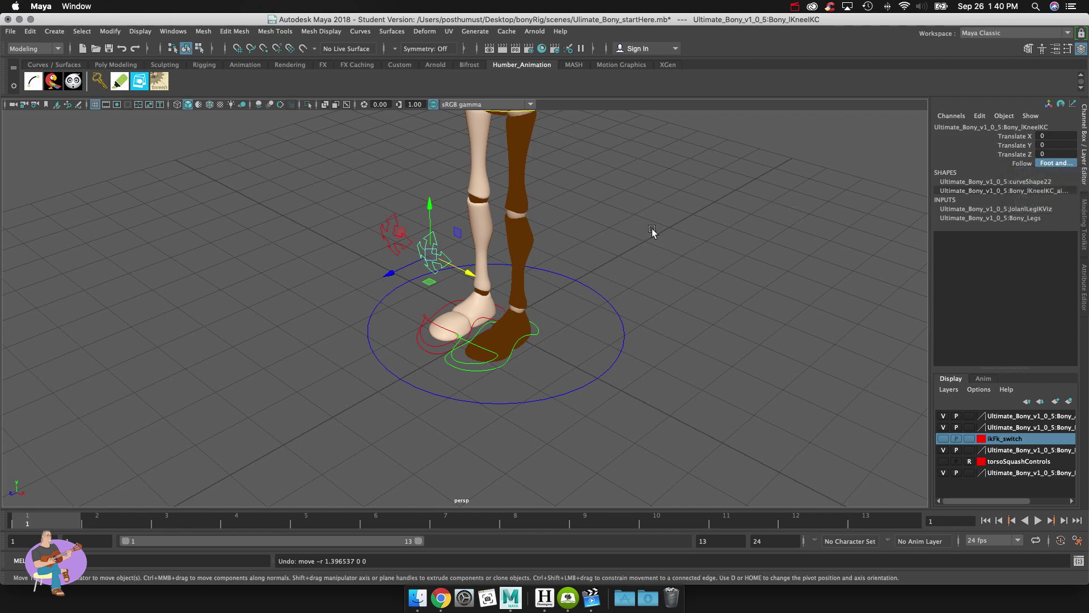
Step: Try bending the spine and neck controls together by about -14 degrees in X, and undo the rotation
{"action": "middle_click_drag", "start_coordinate": [644, 216], "coordinate": [597, 324], "text": "alt"}
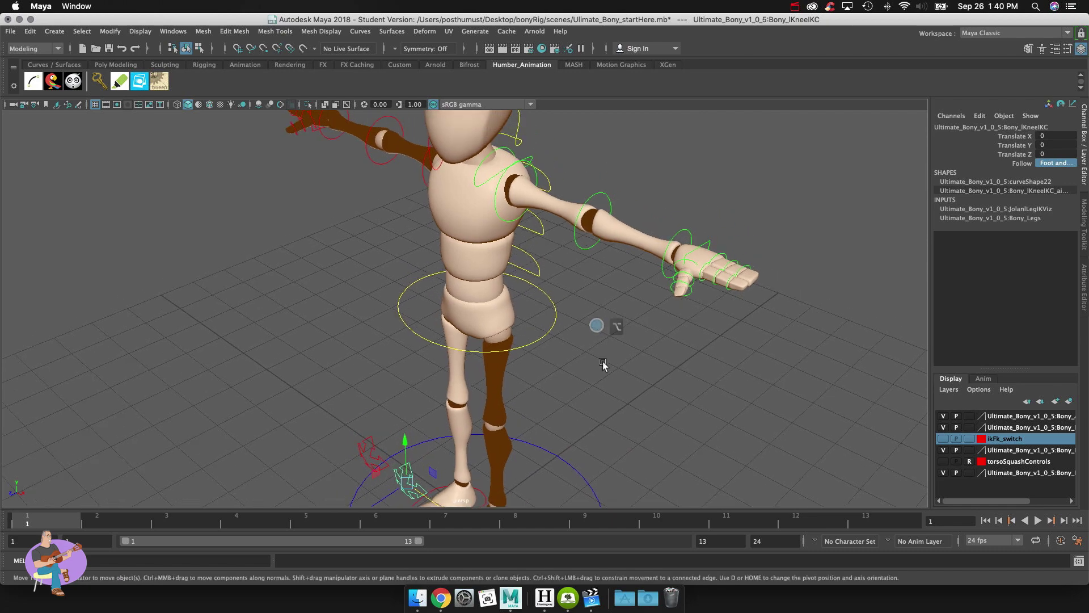
{"action": "left_click_drag", "start_coordinate": [603, 377], "coordinate": [548, 355], "text": "alt"}
{"action": "left_click_drag", "start_coordinate": [484, 155], "coordinate": [530, 292]}
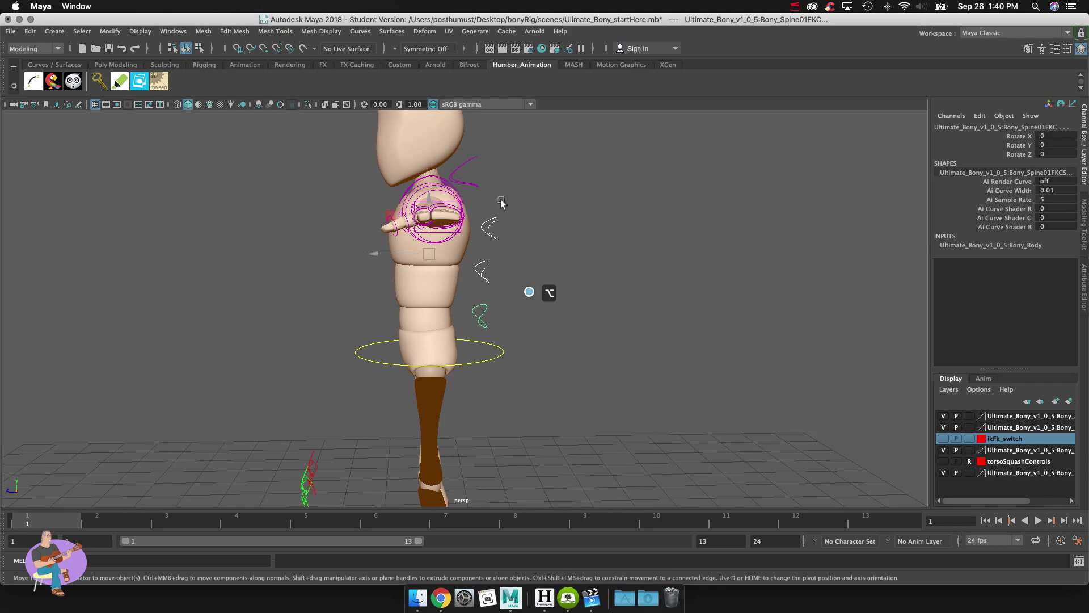
{"action": "left_click", "coordinate": [472, 163]}
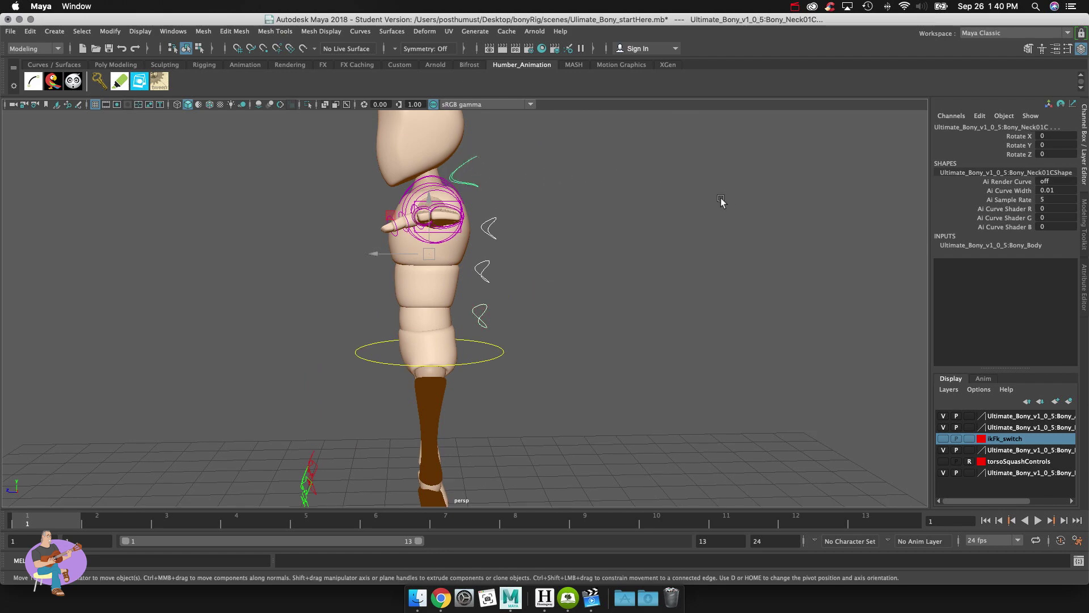
{"action": "key", "text": "e"}
{"action": "left_click_drag", "start_coordinate": [408, 157], "coordinate": [415, 148]}
{"action": "key", "text": "z"}
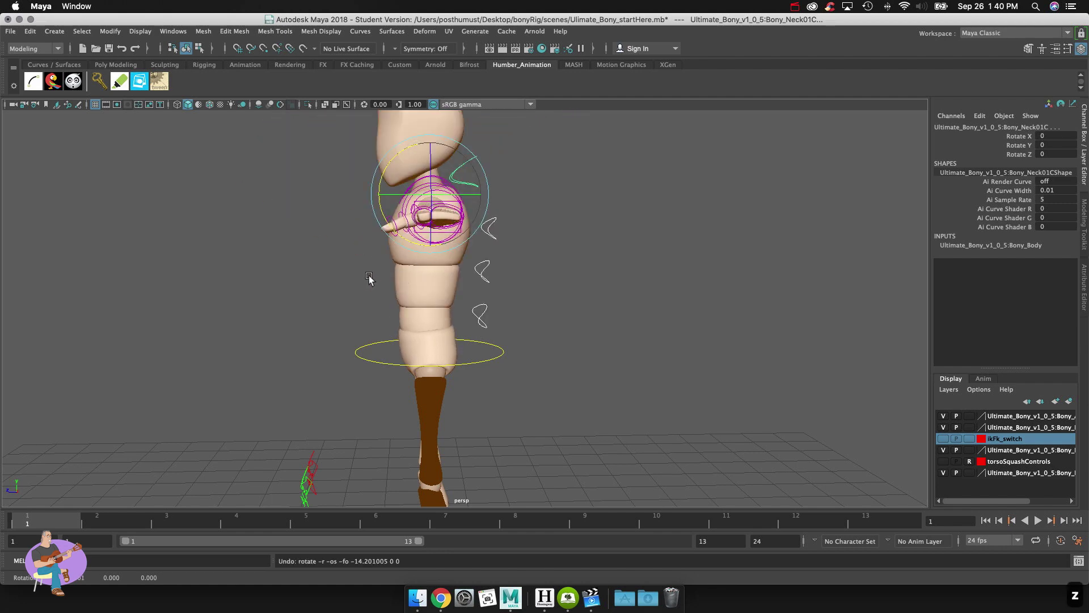
Step: Try twisting the spine and neck controls together by about 33 degrees in Y, undo the rotation and deselect them
{"action": "left_click_drag", "start_coordinate": [364, 280], "coordinate": [415, 289], "text": "alt"}
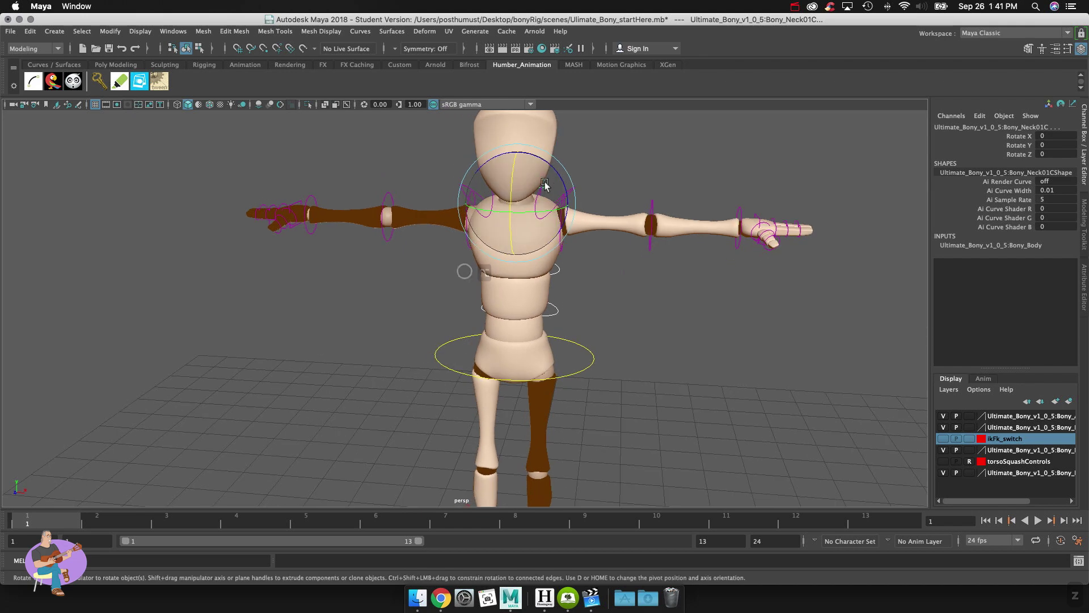
{"action": "left_click_drag", "start_coordinate": [556, 177], "coordinate": [559, 214]}
{"action": "key", "text": "z"}
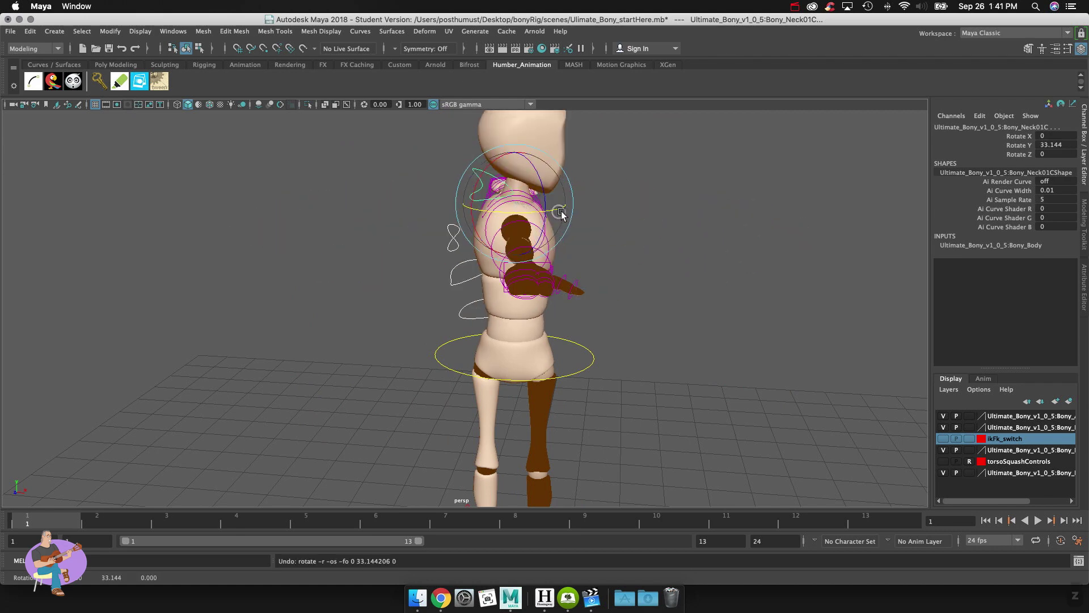
{"action": "key", "text": "z"}
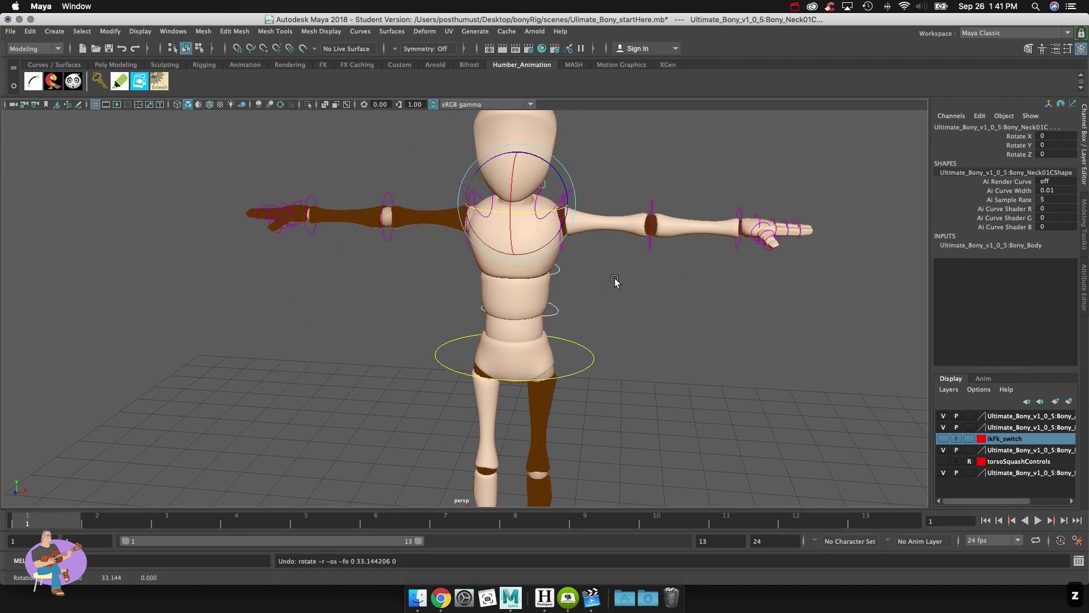
{"action": "left_click", "coordinate": [623, 295]}
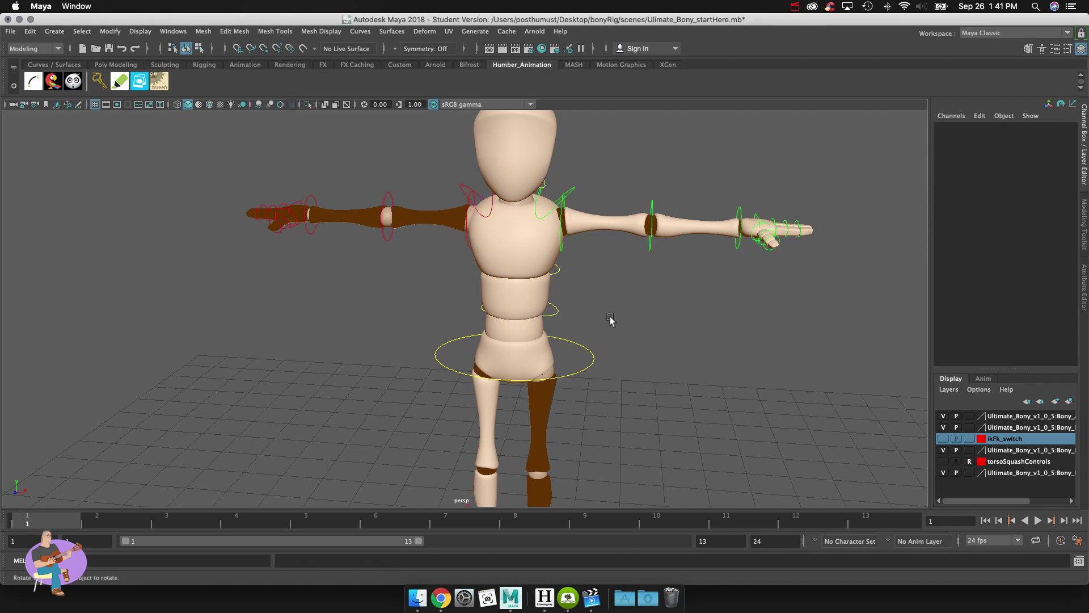
Step: Try rotating the head control about 16 degrees in X, undo the rotation and deselect it
{"action": "left_click_drag", "start_coordinate": [611, 319], "coordinate": [567, 326], "text": "alt"}
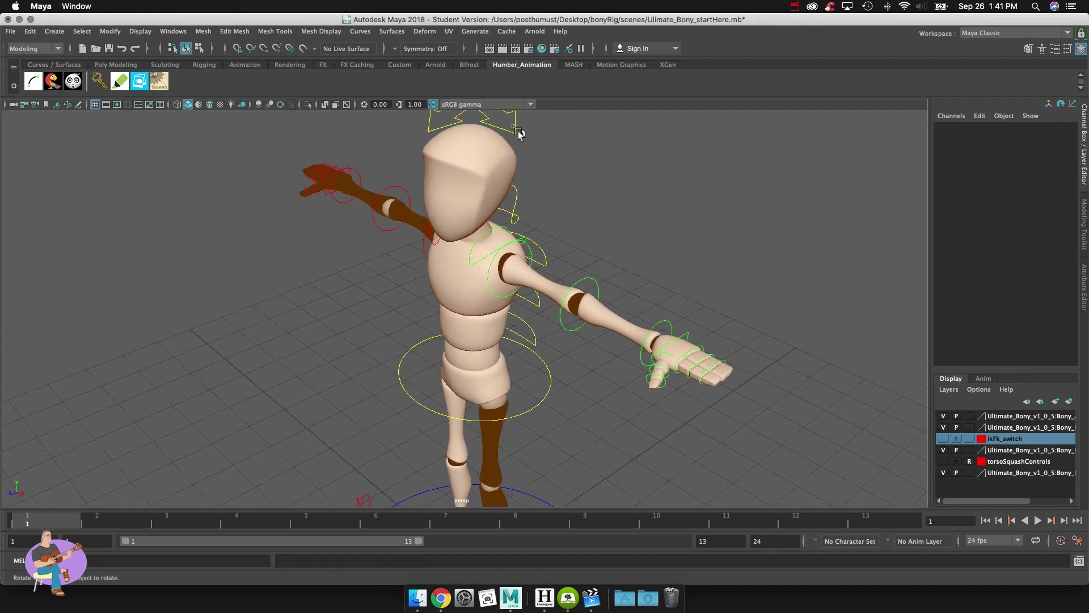
{"action": "left_click", "coordinate": [521, 136]}
{"action": "left_click_drag", "start_coordinate": [471, 164], "coordinate": [443, 194]}
{"action": "key", "text": "z"}
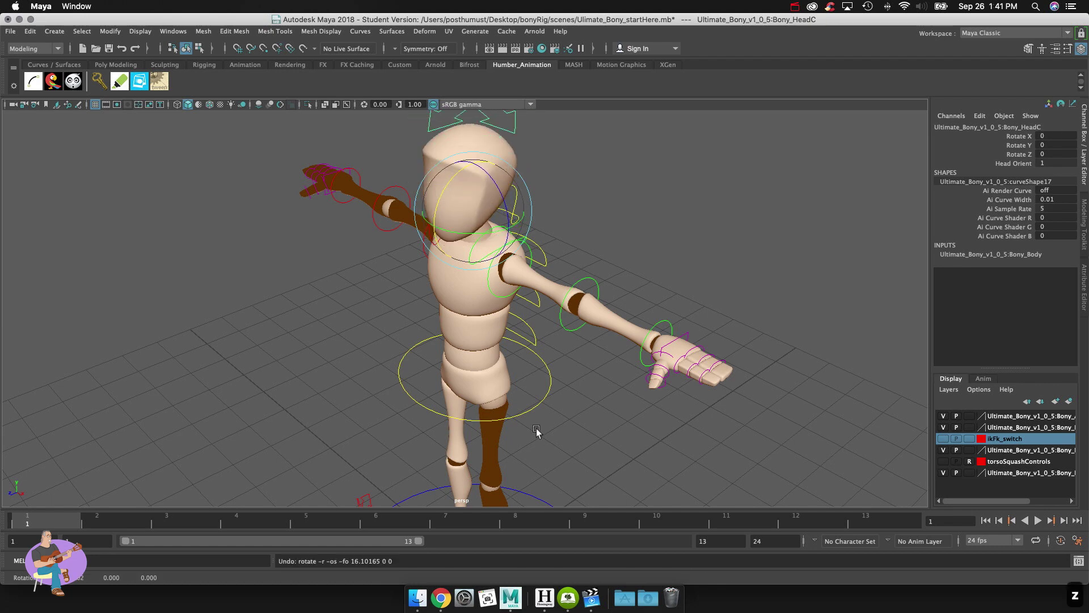
{"action": "left_click_drag", "start_coordinate": [596, 434], "coordinate": [640, 414], "text": "alt"}
{"action": "left_click", "coordinate": [649, 330]}
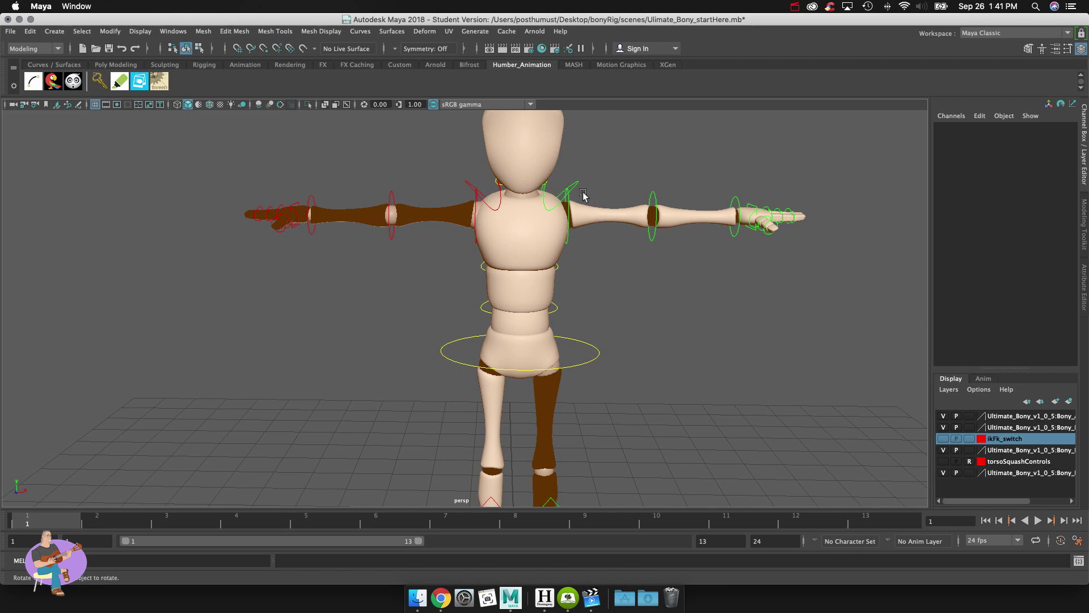
Step: Try rotating both clavicle controls about 7 degrees in Z, undo the rotation and deselect them
{"action": "left_click", "coordinate": [501, 201]}
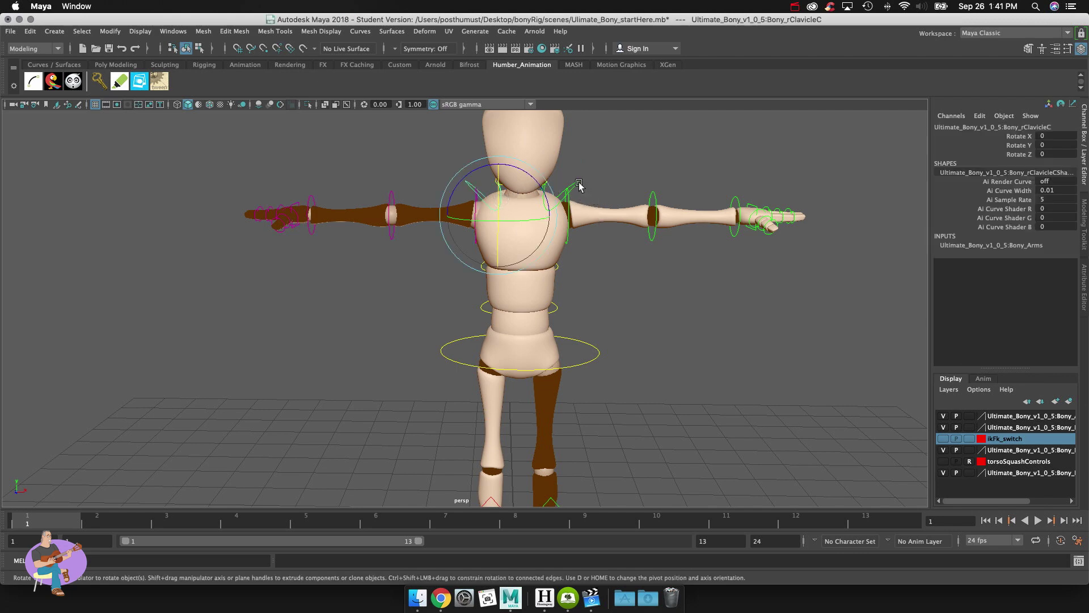
{"action": "left_click", "coordinate": [579, 186], "text": "shift"}
{"action": "left_click_drag", "start_coordinate": [580, 180], "coordinate": [572, 180]}
{"action": "key", "text": "z"}
{"action": "key", "text": "z"}
{"action": "key", "text": "z"}
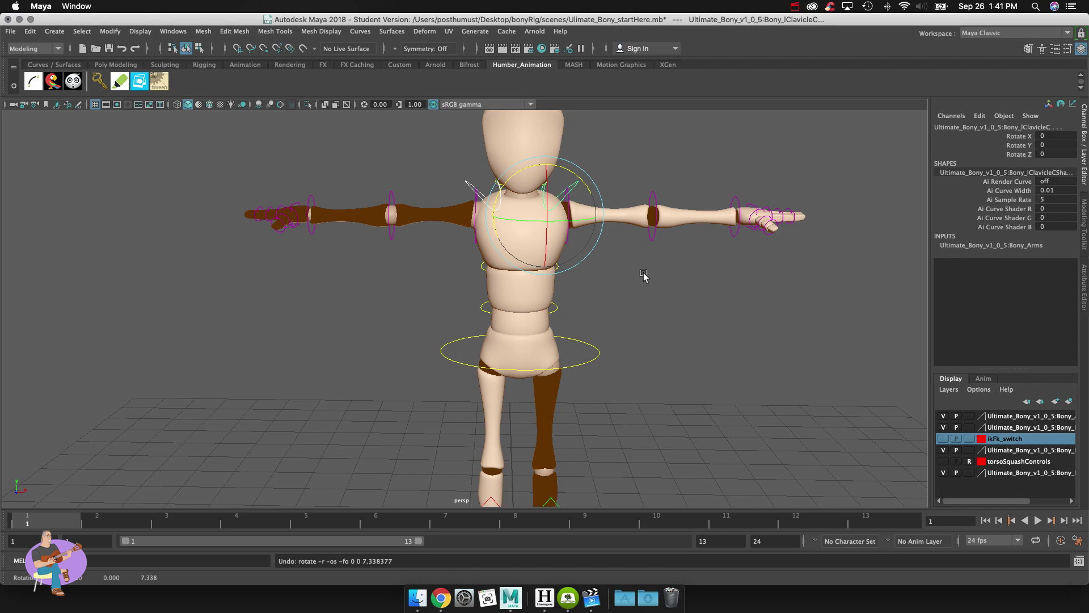
{"action": "left_click", "coordinate": [608, 302]}
Step: Rotate both shoulder FK controls about -54 degrees in Z and both elbow FK controls about -36 degrees in Y
{"action": "left_click", "coordinate": [475, 236]}
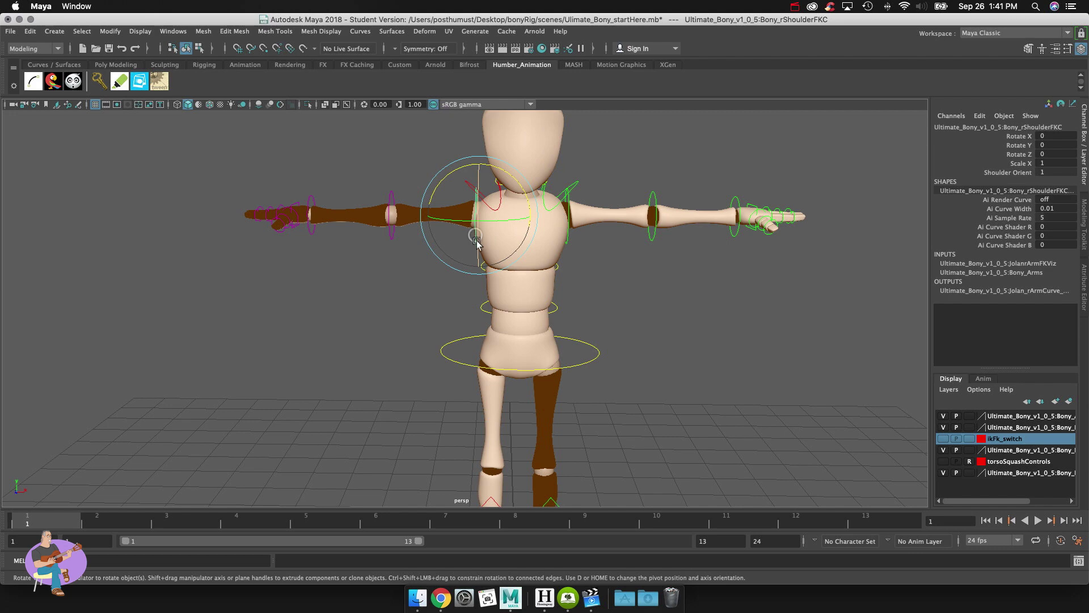
{"action": "left_click", "coordinate": [569, 233]}
{"action": "left_click_drag", "start_coordinate": [599, 185], "coordinate": [622, 223]}
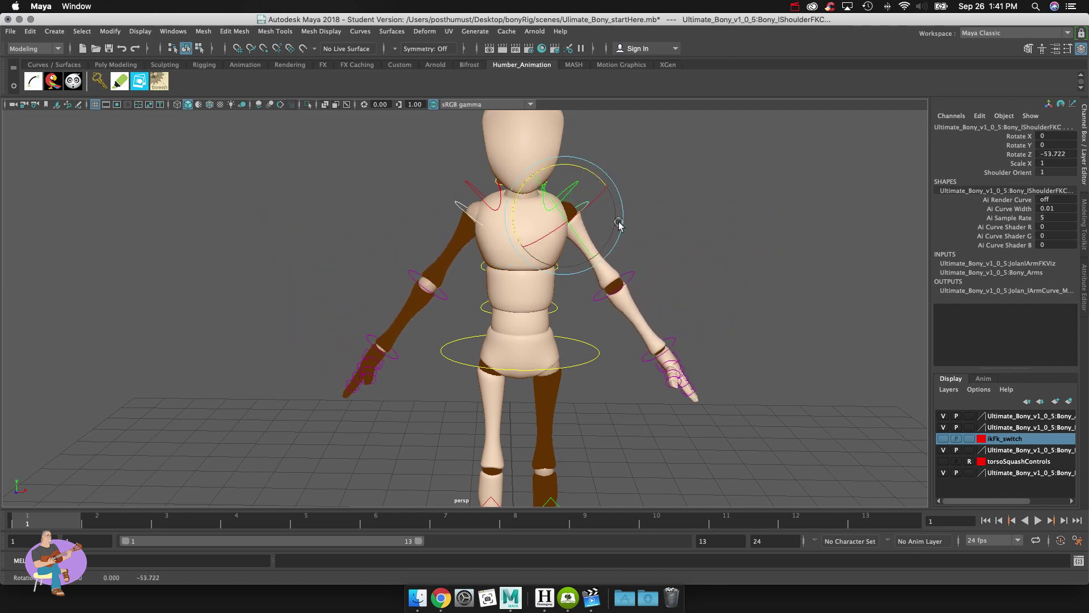
{"action": "left_click", "coordinate": [439, 302]}
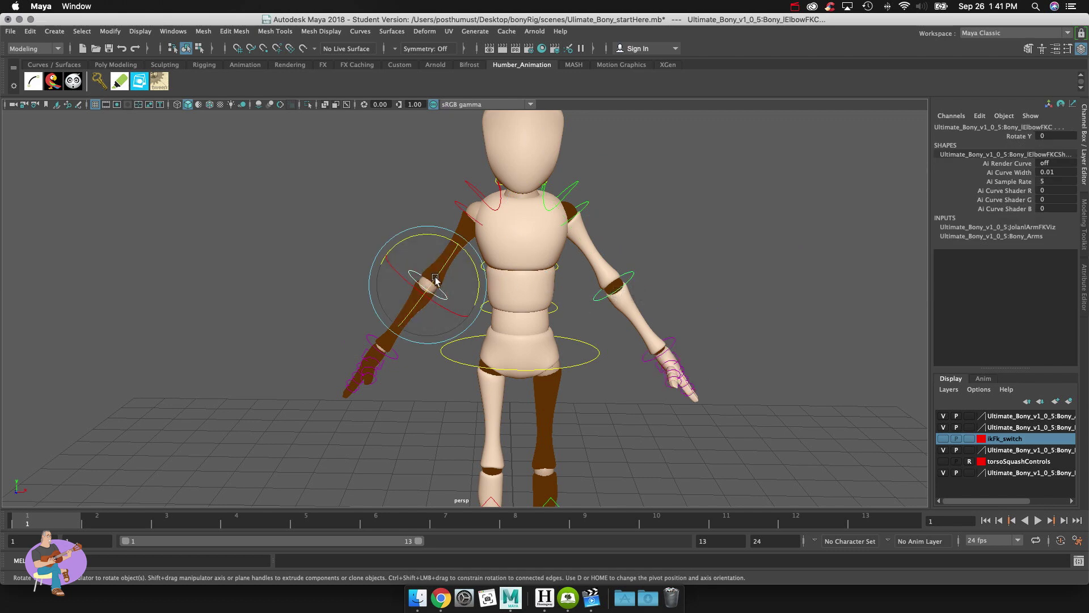
{"action": "left_click_drag", "start_coordinate": [437, 279], "coordinate": [451, 254]}
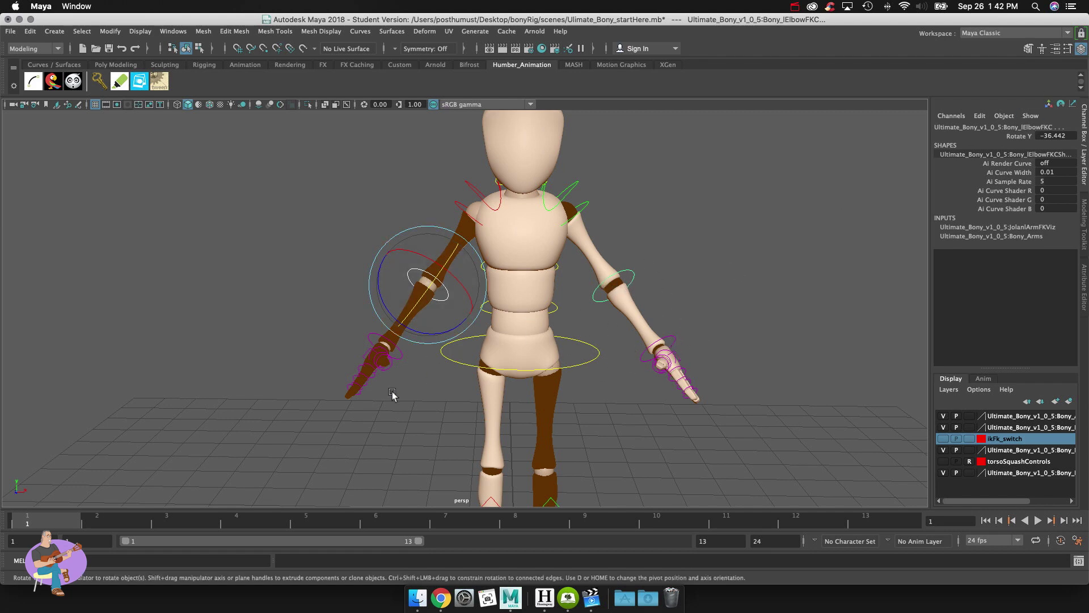
Step: Rotate both wrist FK controls about -64 degrees in X
{"action": "left_click", "coordinate": [413, 394]}
{"action": "left_click", "coordinate": [400, 347]}
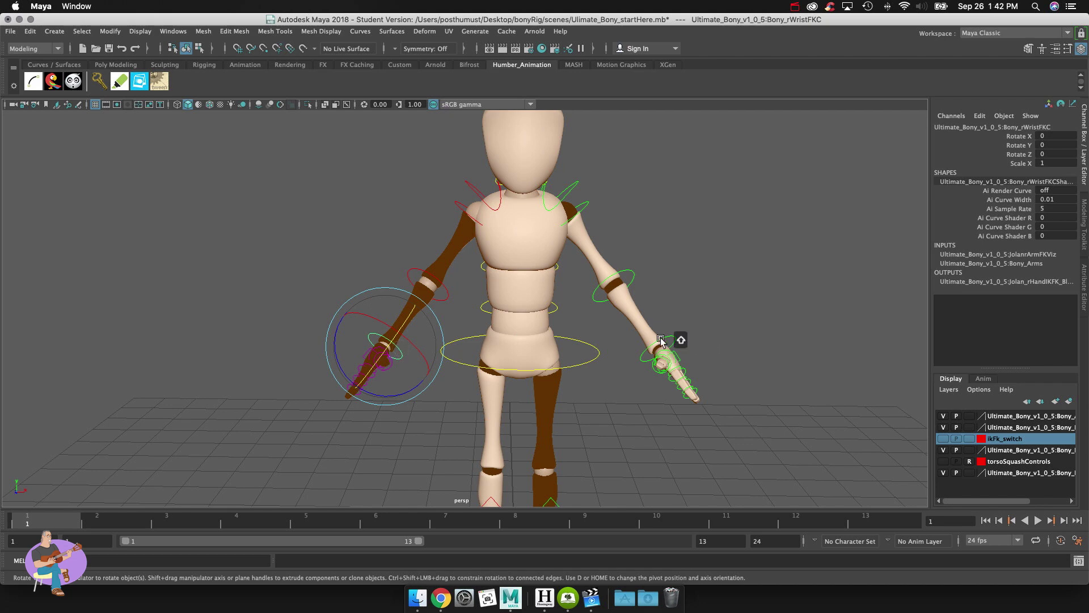
{"action": "left_click", "coordinate": [680, 340]}
{"action": "left_click_drag", "start_coordinate": [639, 341], "coordinate": [689, 322]}
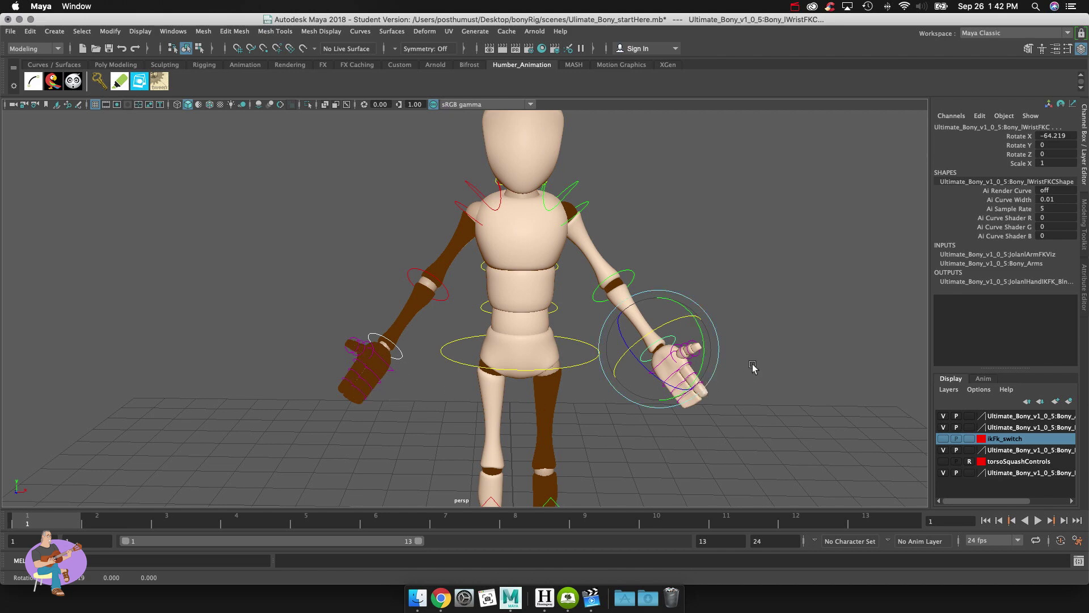
Step: Undo the wrist, elbow and shoulder rotations to return both arms to the T-pose
{"action": "key", "text": "z"}
{"action": "key", "text": "z"}
{"action": "key", "text": "z"}
{"action": "key", "text": "z"}
{"action": "key", "text": "z"}
{"action": "key", "text": "z"}
{"action": "key", "text": "z"}
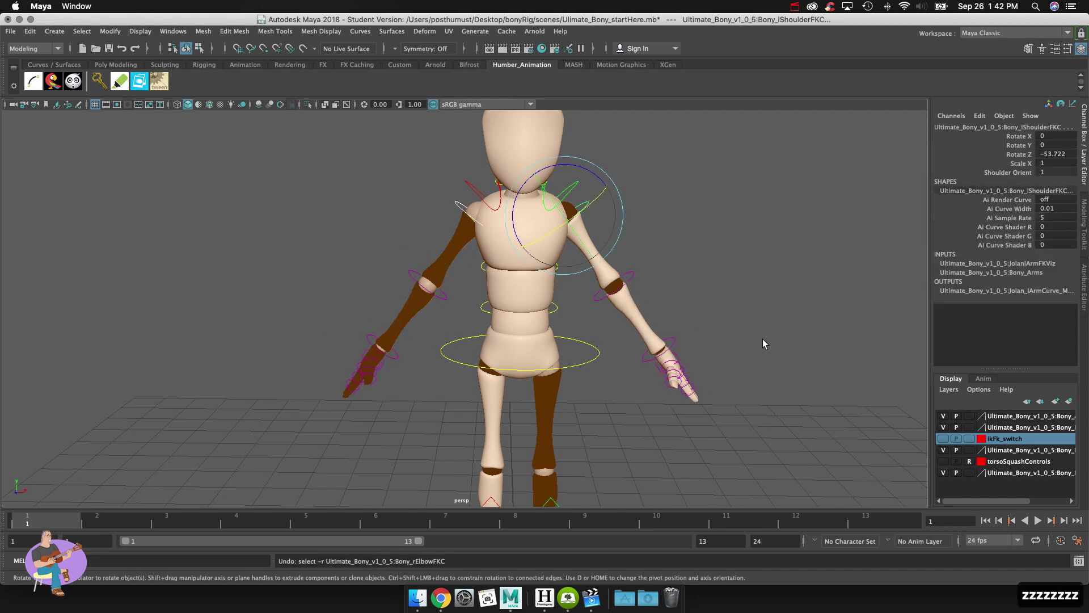
{"action": "key", "text": "z"}
{"action": "key", "text": "z"}
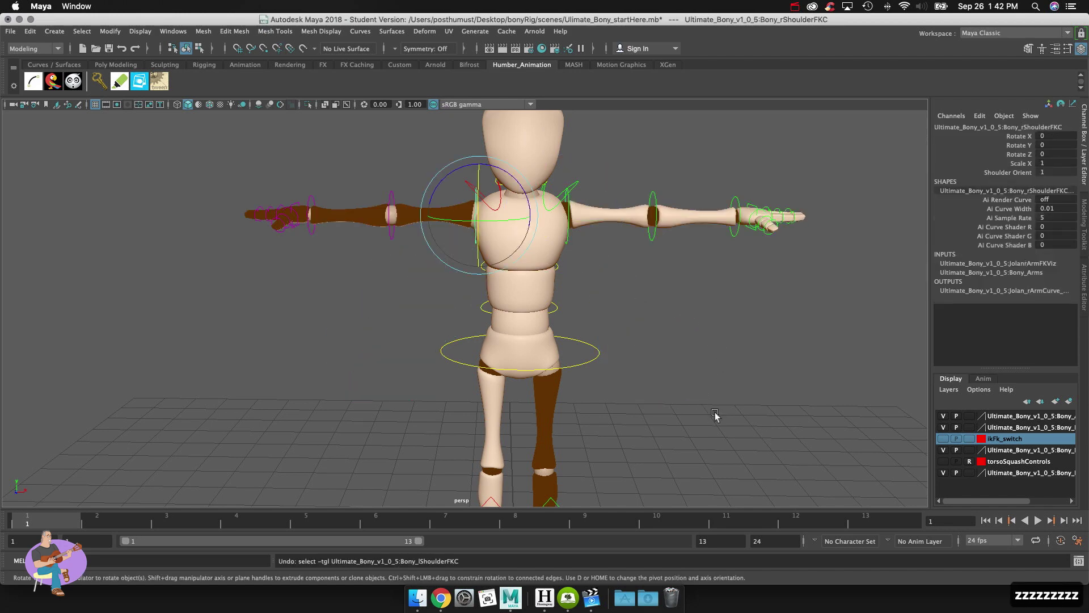
Step: Frame the whole character at a slight angle in the view and clear the selection
{"action": "key", "text": "a"}
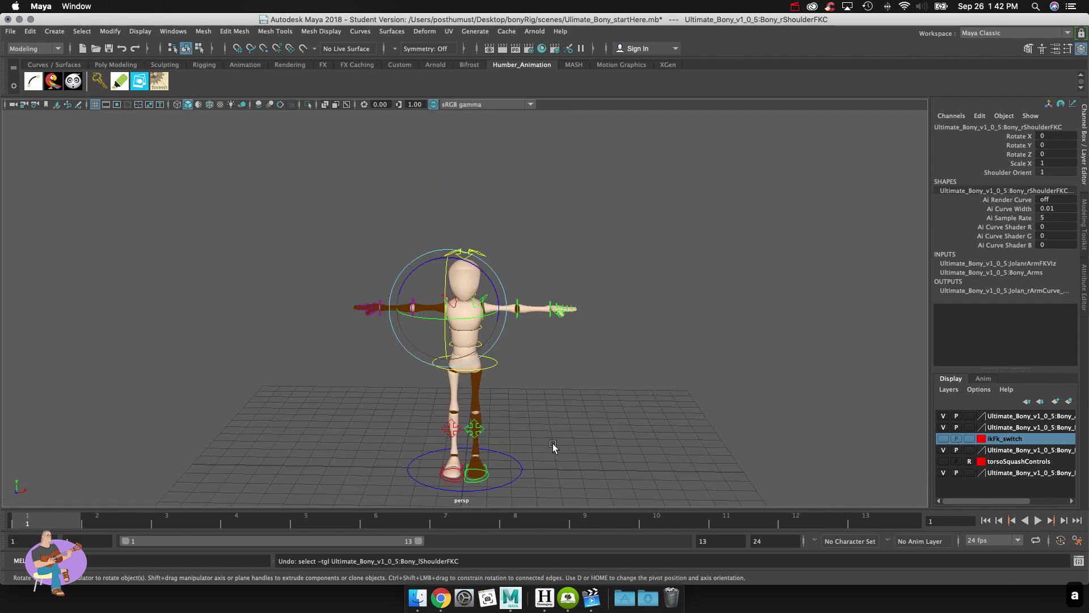
{"action": "left_click_drag", "start_coordinate": [556, 441], "coordinate": [530, 433], "text": "alt"}
{"action": "left_click", "coordinate": [574, 374]}
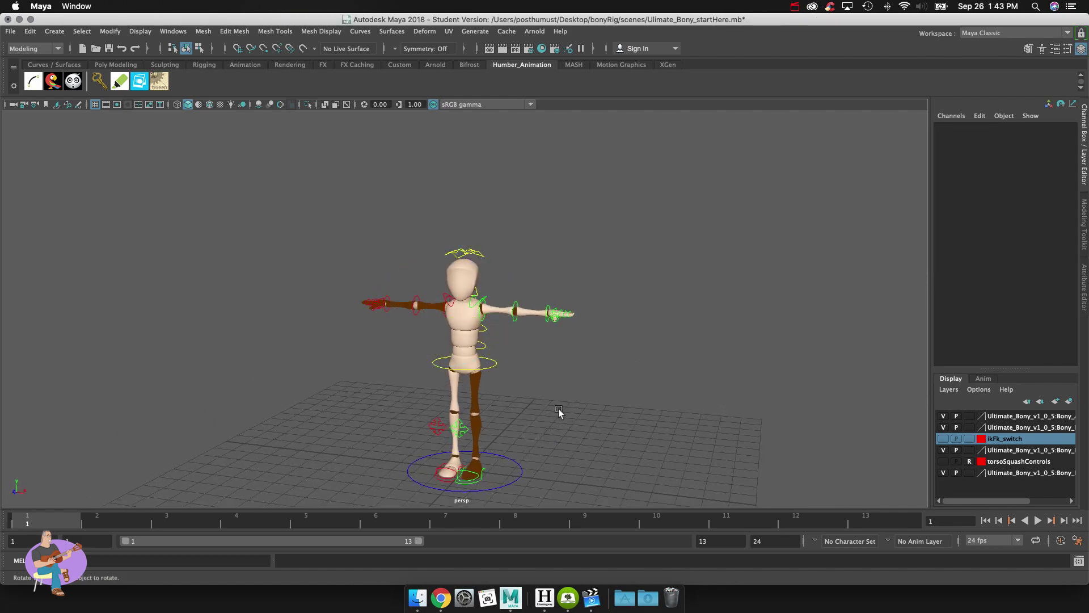
{"action": "middle_click_drag", "start_coordinate": [554, 413], "coordinate": [585, 360], "text": "alt"}
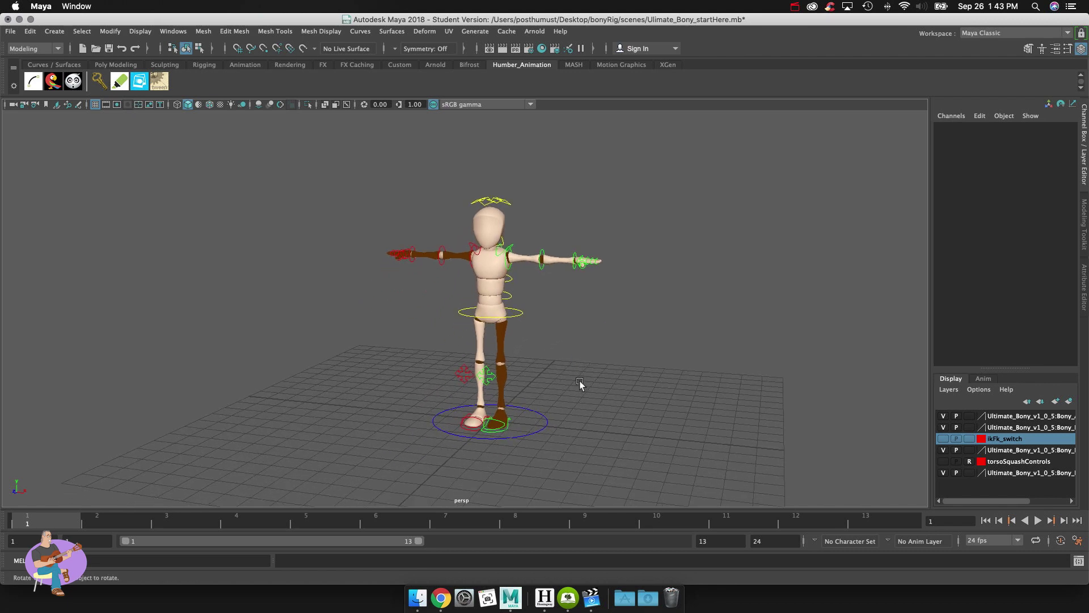